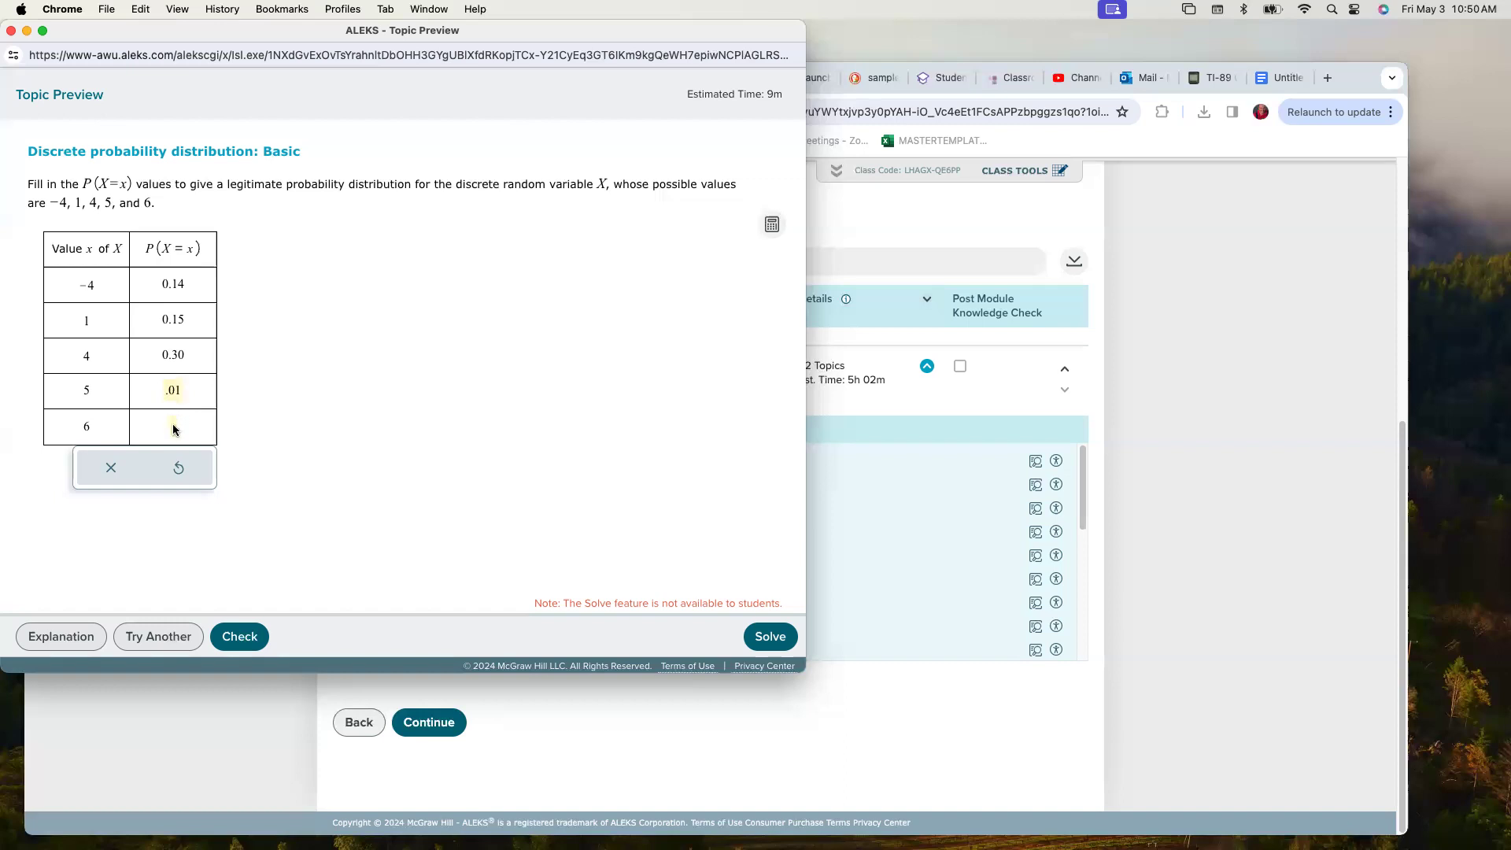
Enter .40 as the probability for X = 6 in the distribution table and check the answer
text(.40)
click(263, 633)
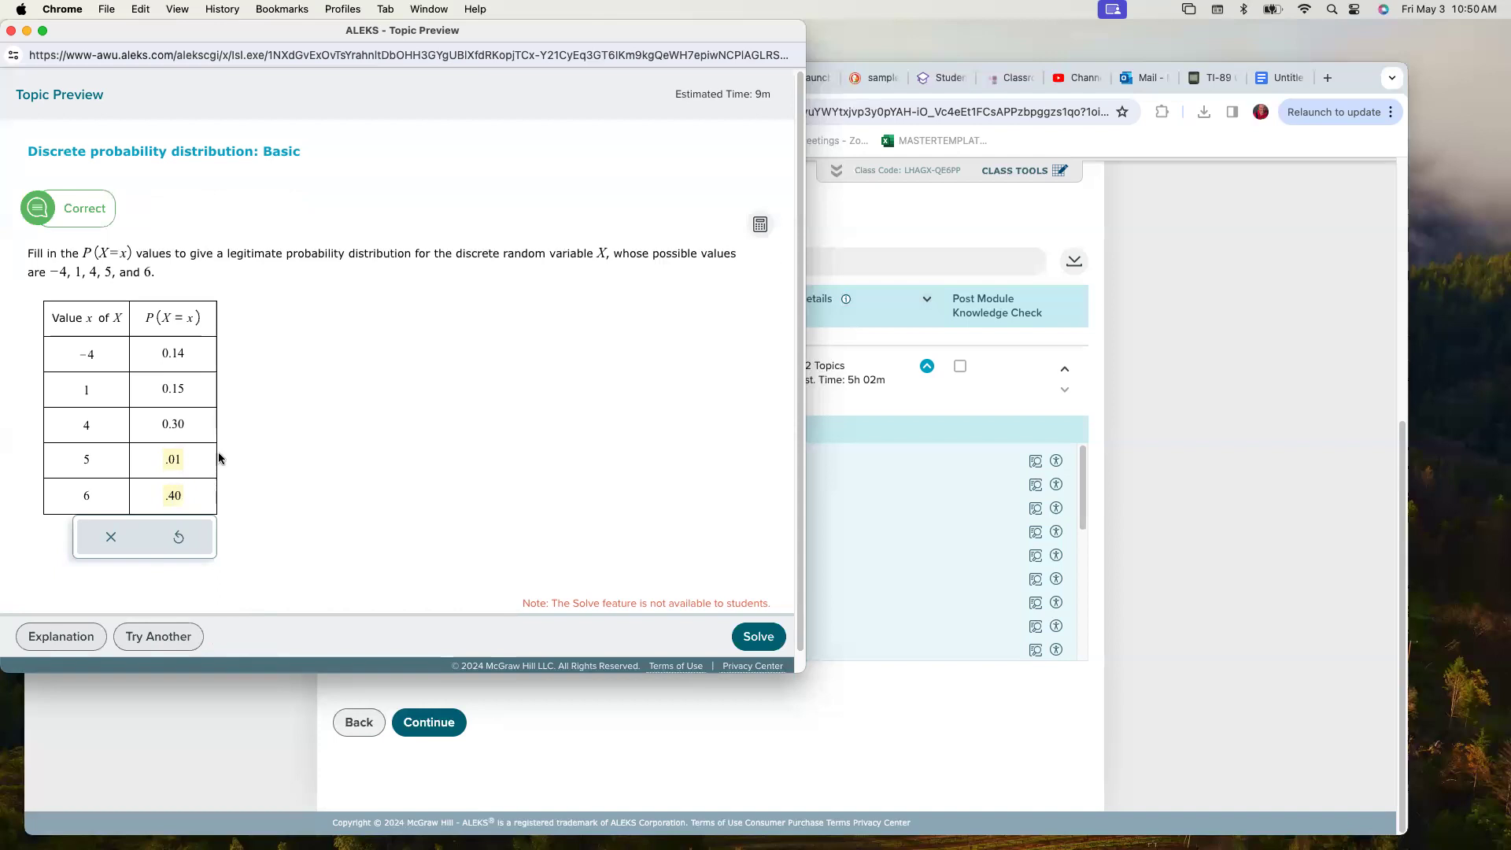
click(759, 638)
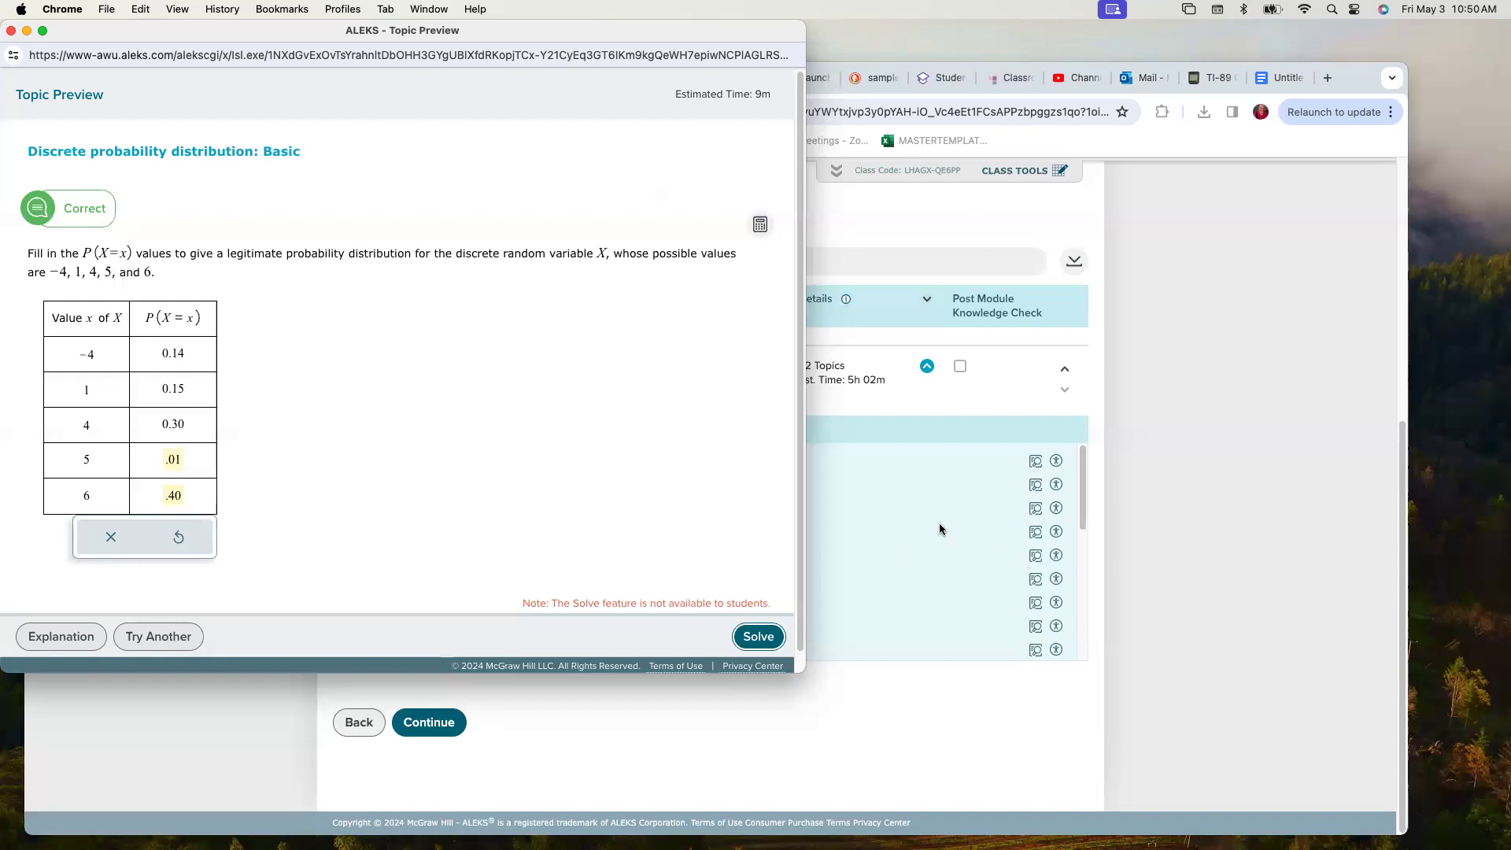
Preview the topic "Discrete probability distribution: Word problems" and fill the answer table's X row with -2, -4 and -10
click(1014, 409)
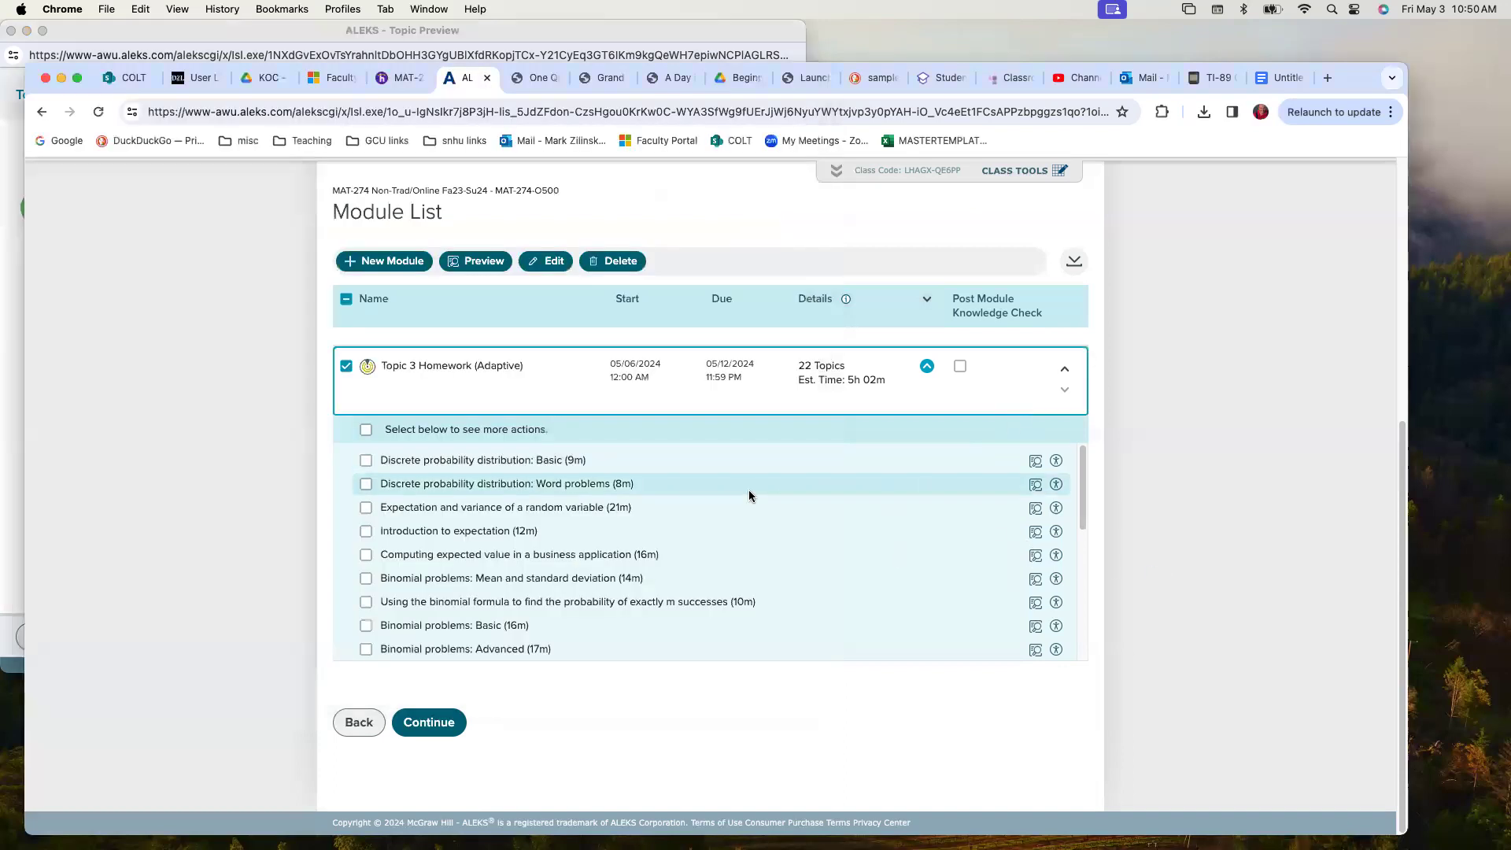
click(1035, 484)
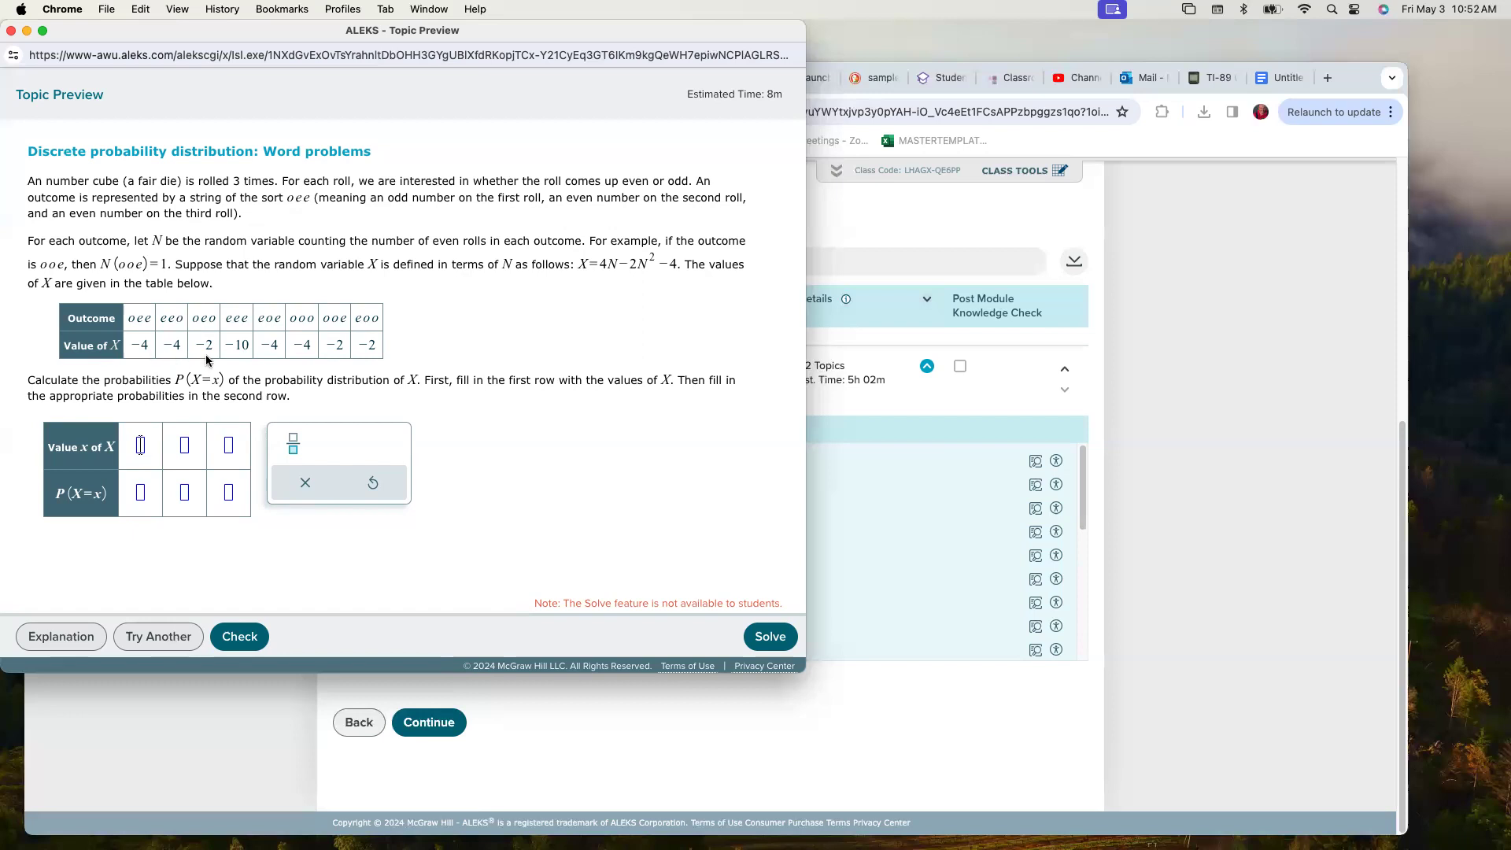
click(139, 449)
text(-2)
click(183, 444)
text(-)
text(4)
click(228, 448)
text(-10)
Insert a fraction with denominator 8 in each of the three P(X=x) cells
click(292, 443)
click(139, 503)
text(8)
click(183, 494)
click(293, 443)
click(185, 503)
text(8)
click(229, 495)
click(293, 443)
click(229, 502)
text(8)
Set the fraction numerators to 3, 4 and 1 for the X values -2, -4 and -10, and check the answer
click(141, 482)
text(3)
click(186, 484)
text(4)
click(229, 483)
text(1)
click(247, 642)
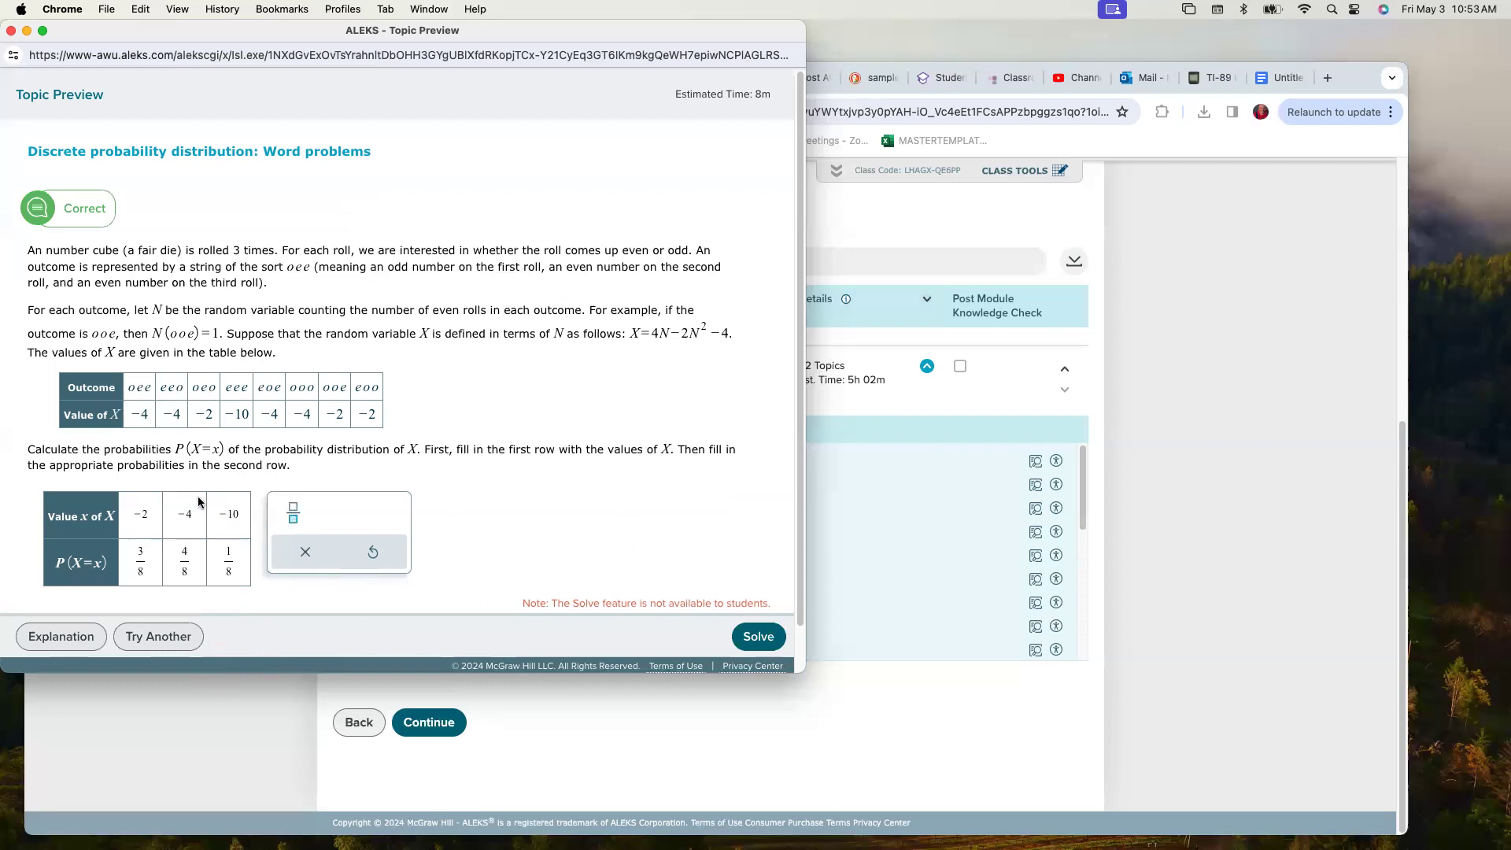
scroll(253, 397, down, 1)
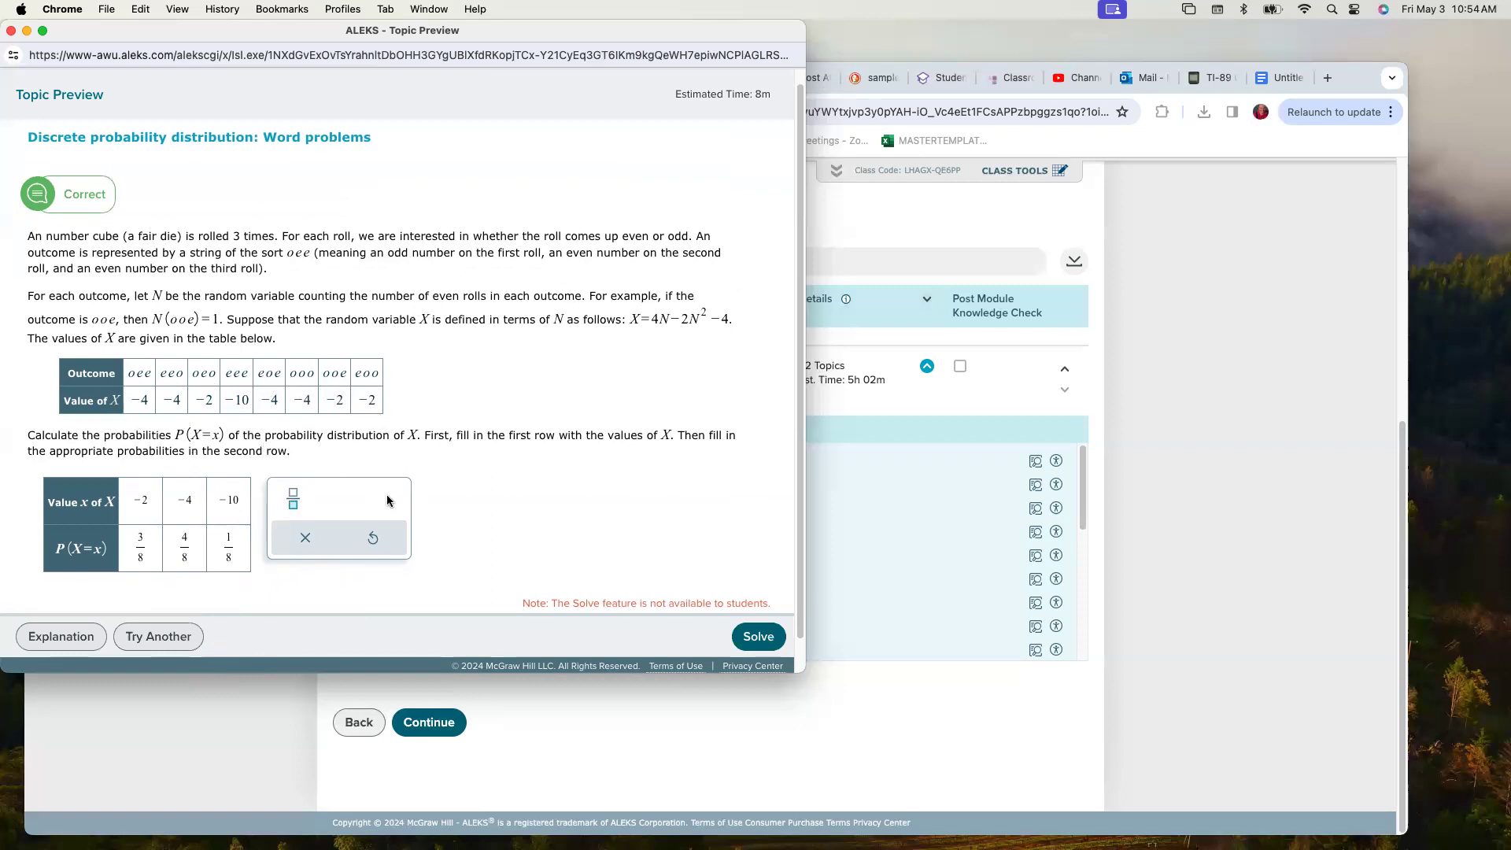
Preview the topic "Expectation and variance of a random variable" and consult its list of formulas for random variables
click(913, 485)
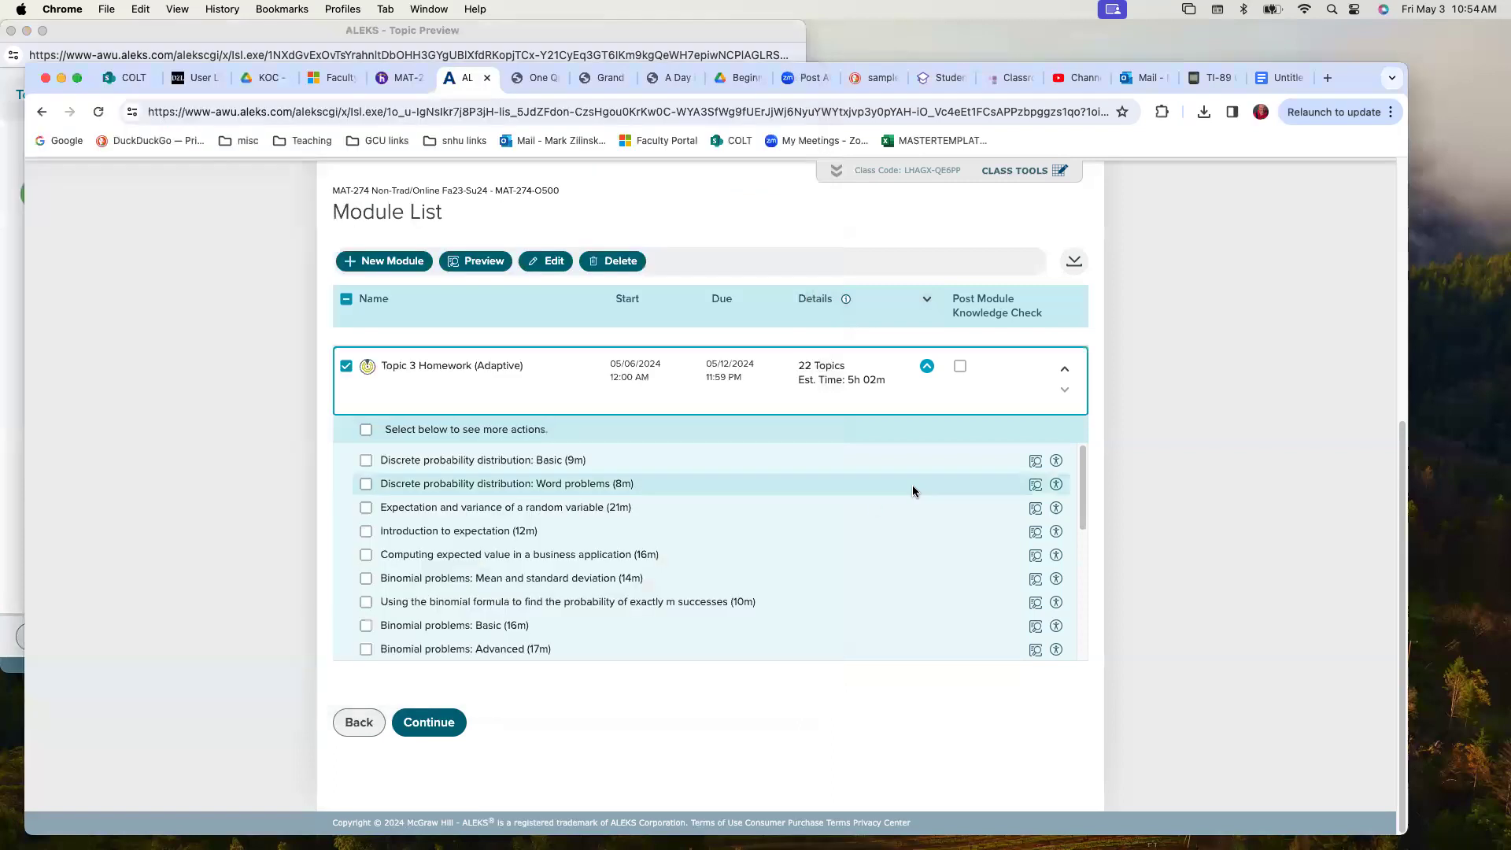
click(1036, 509)
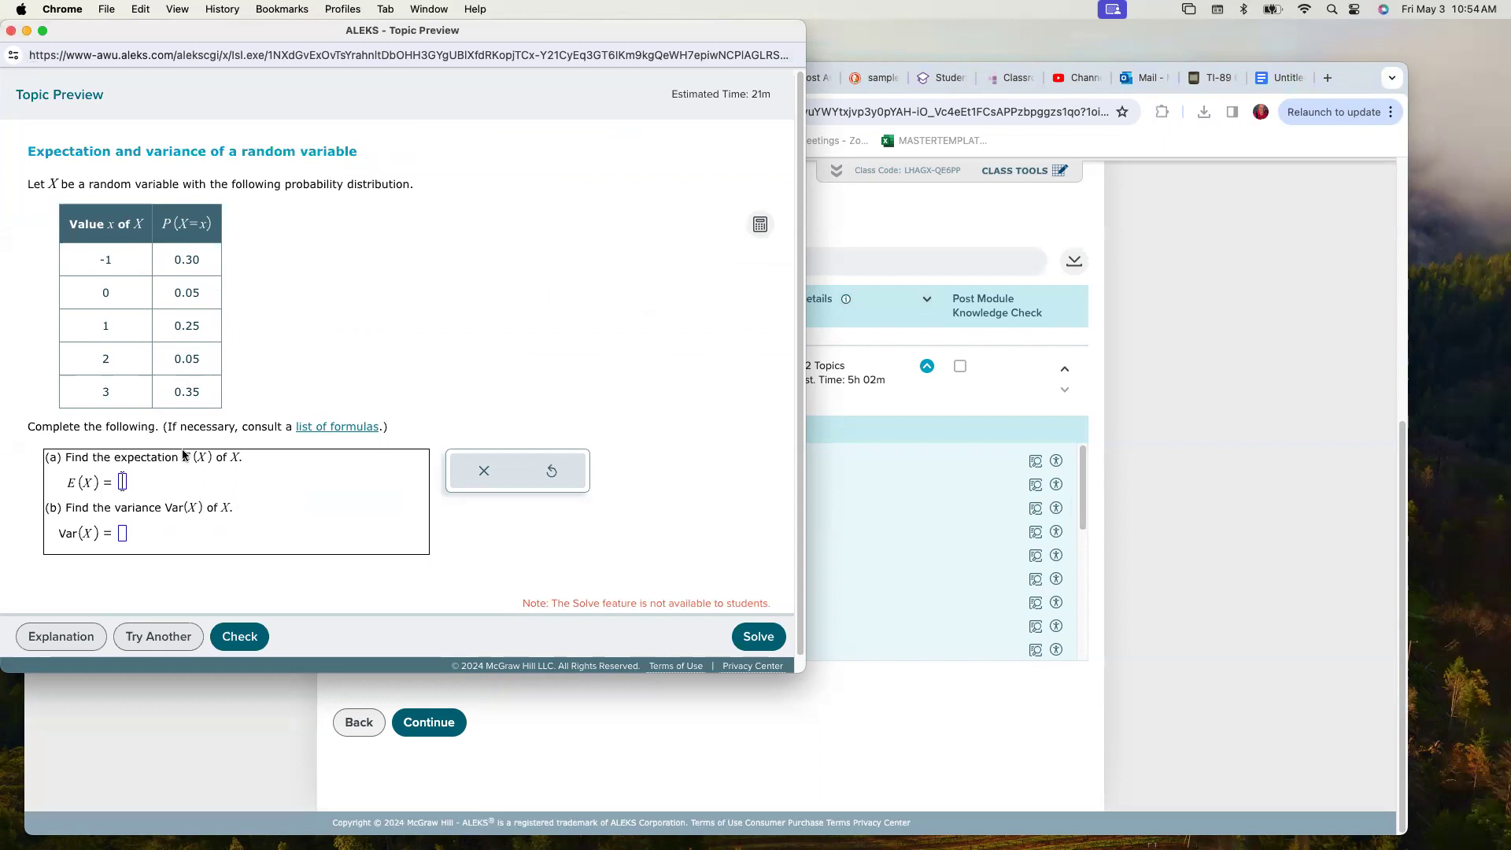
click(335, 429)
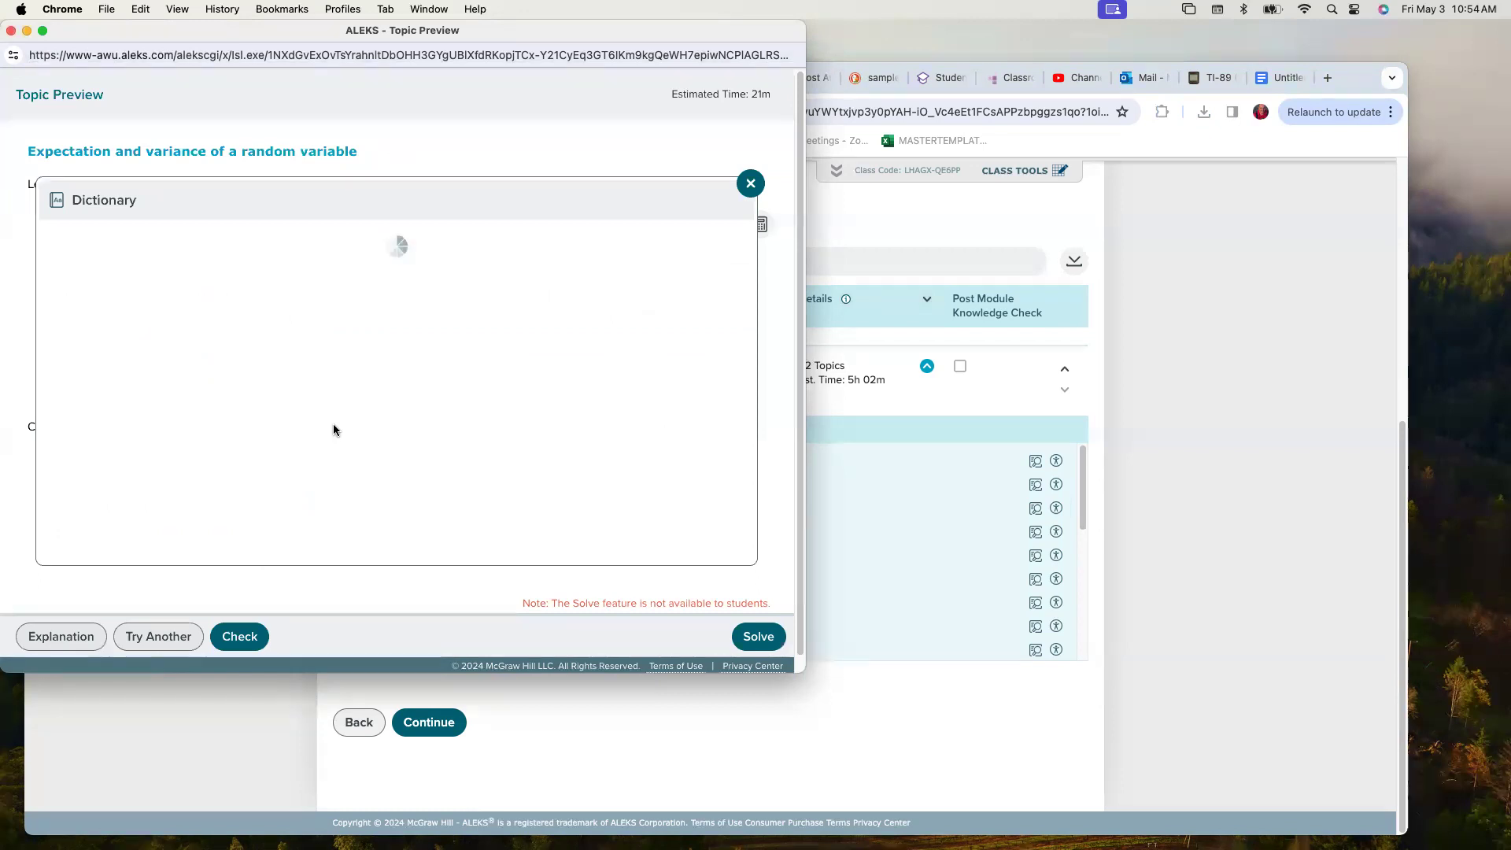
scroll(333, 428, down, 8)
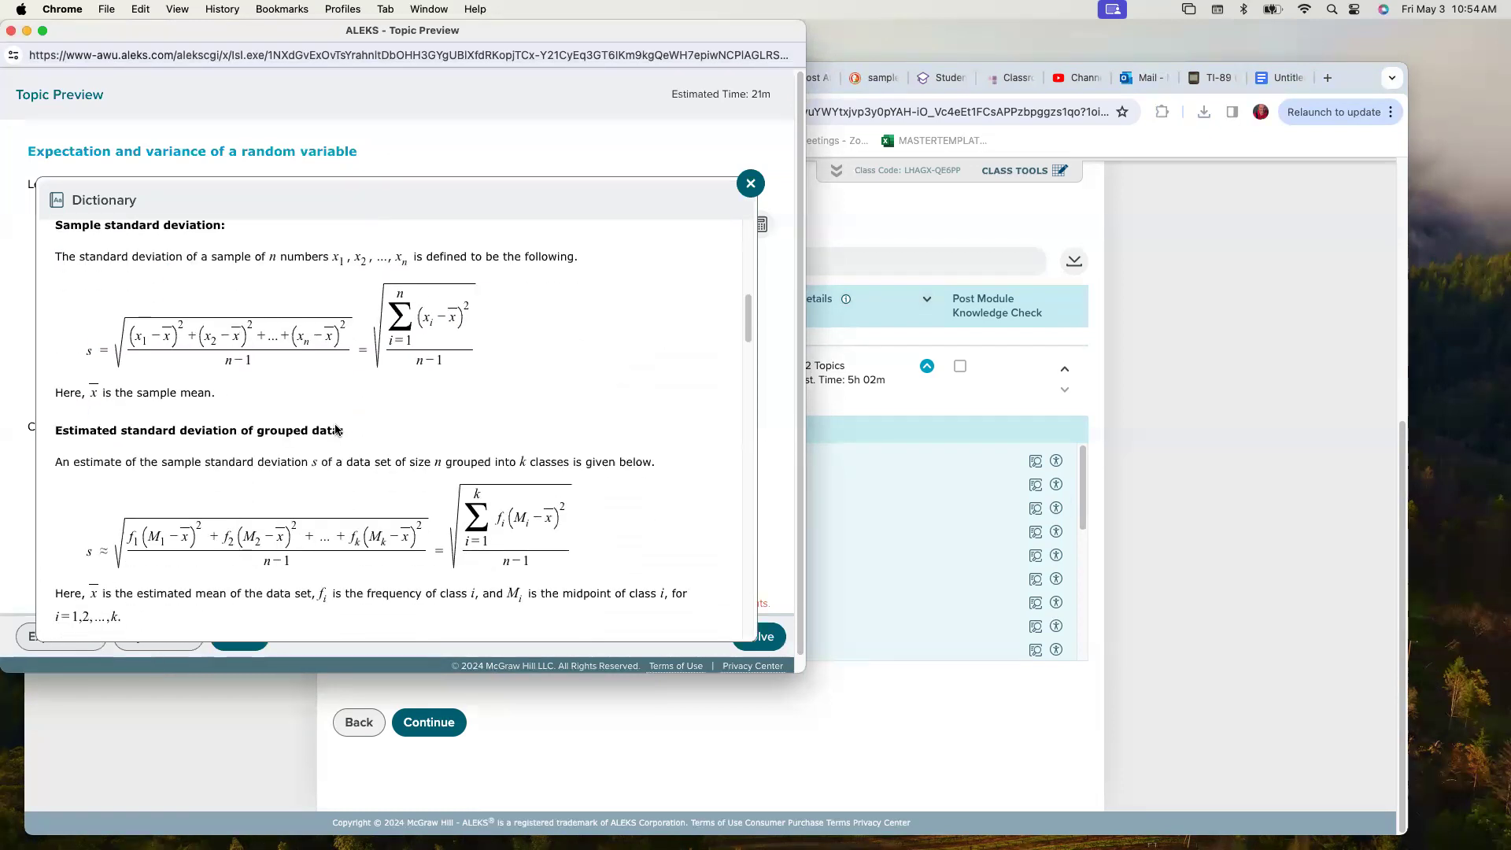
scroll(336, 429, down, 10)
scroll(334, 429, down, 10)
scroll(335, 430, down, 12)
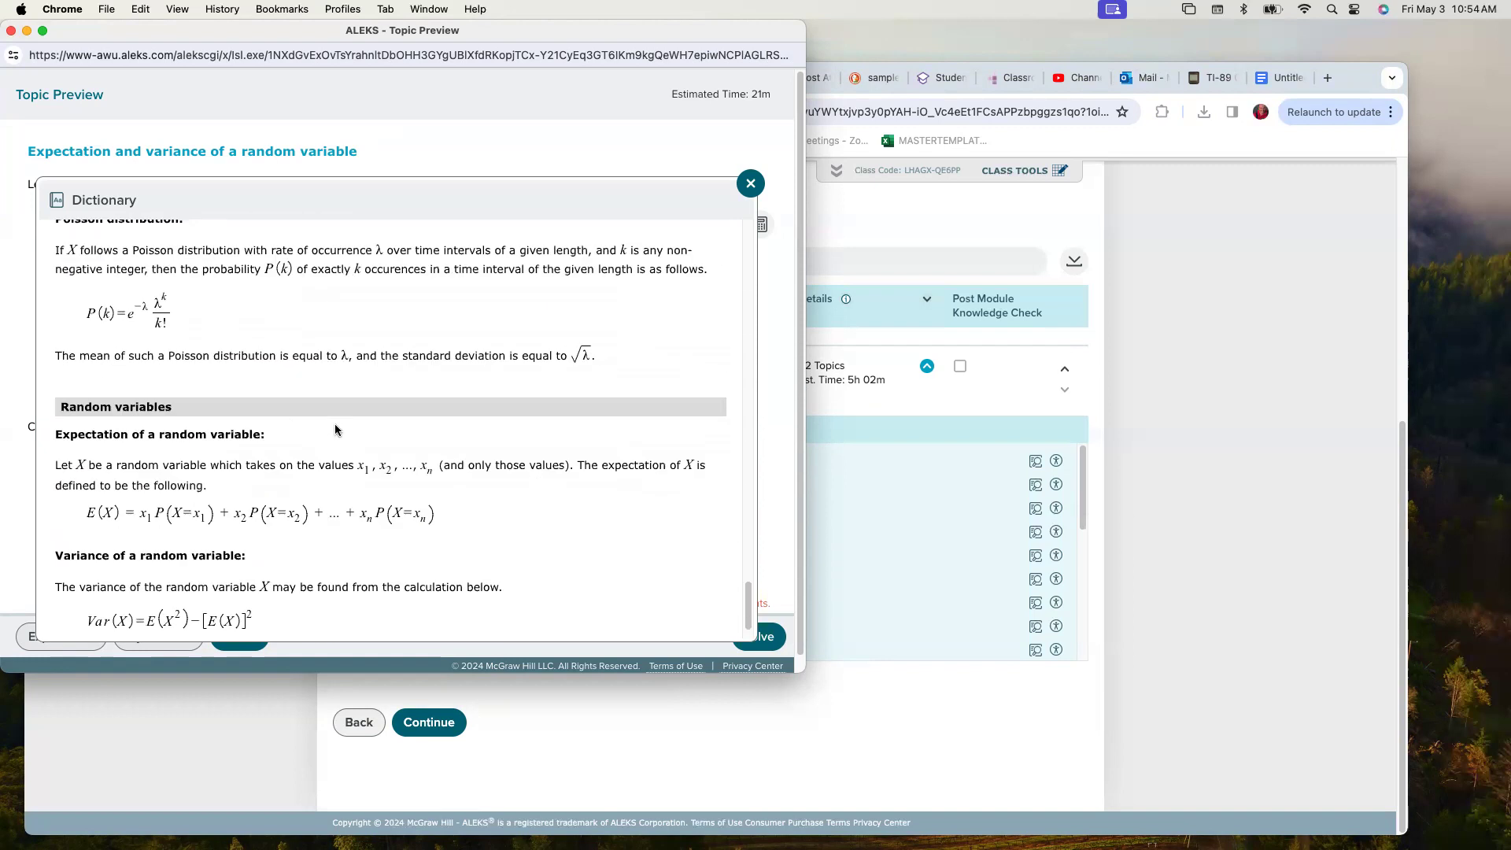
scroll(334, 429, down, 2)
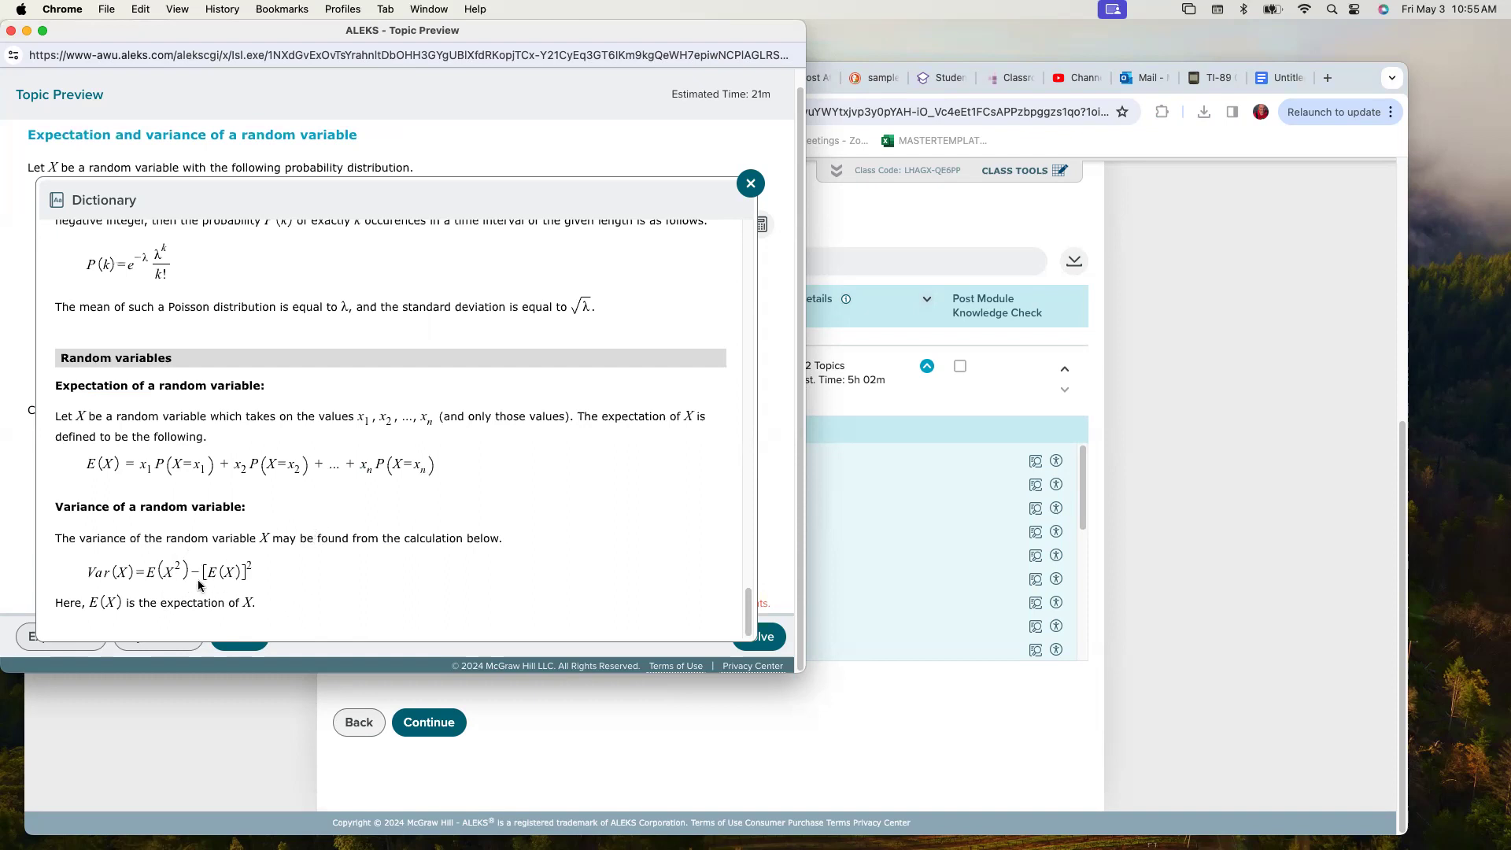
click(750, 184)
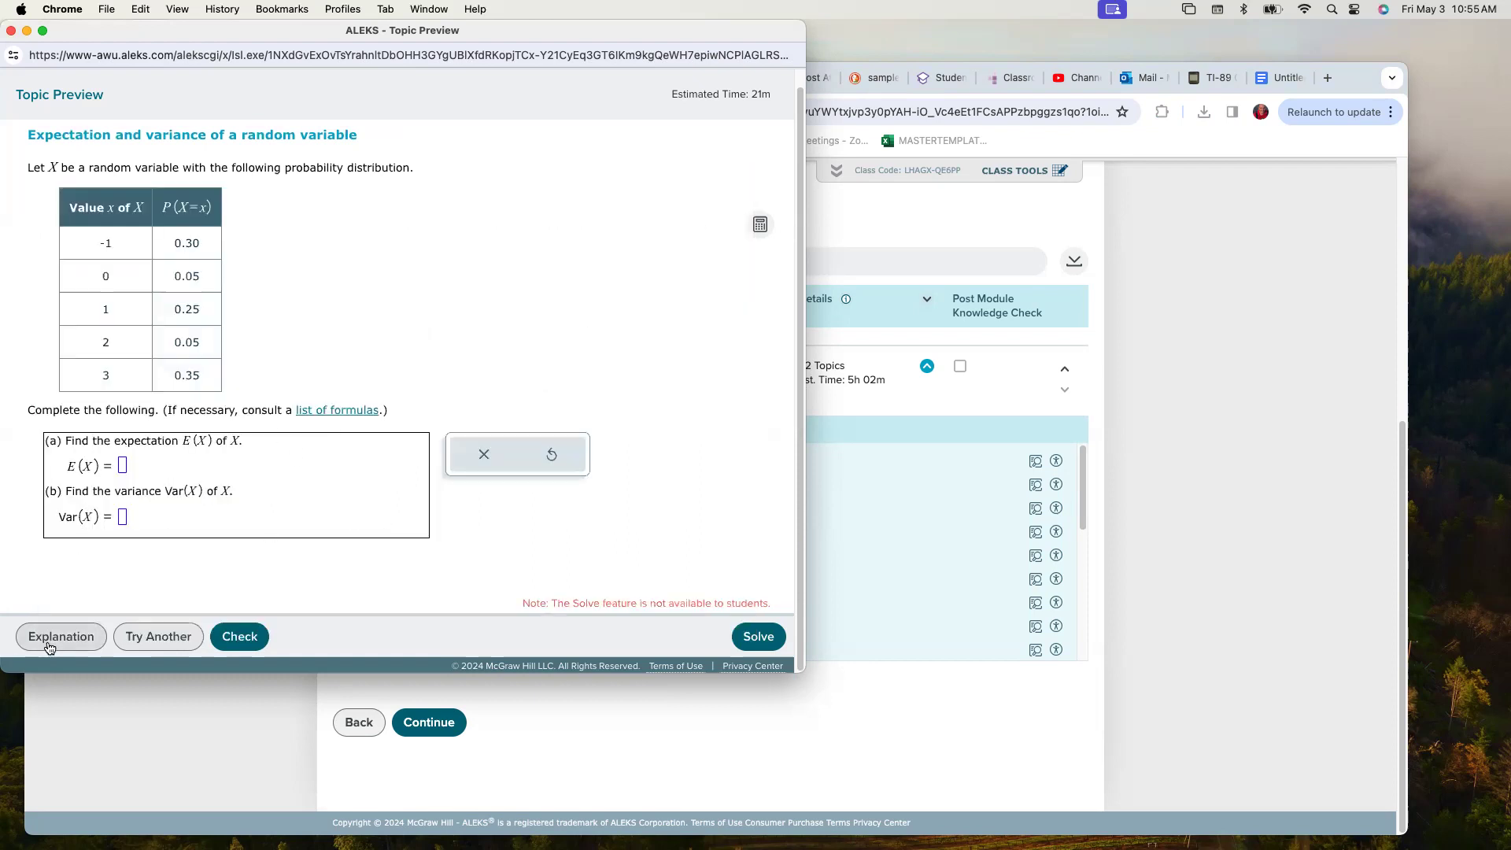
Switch to the stapplet.com page in the main browser window and open its Discrete Random Variables applet
click(1169, 285)
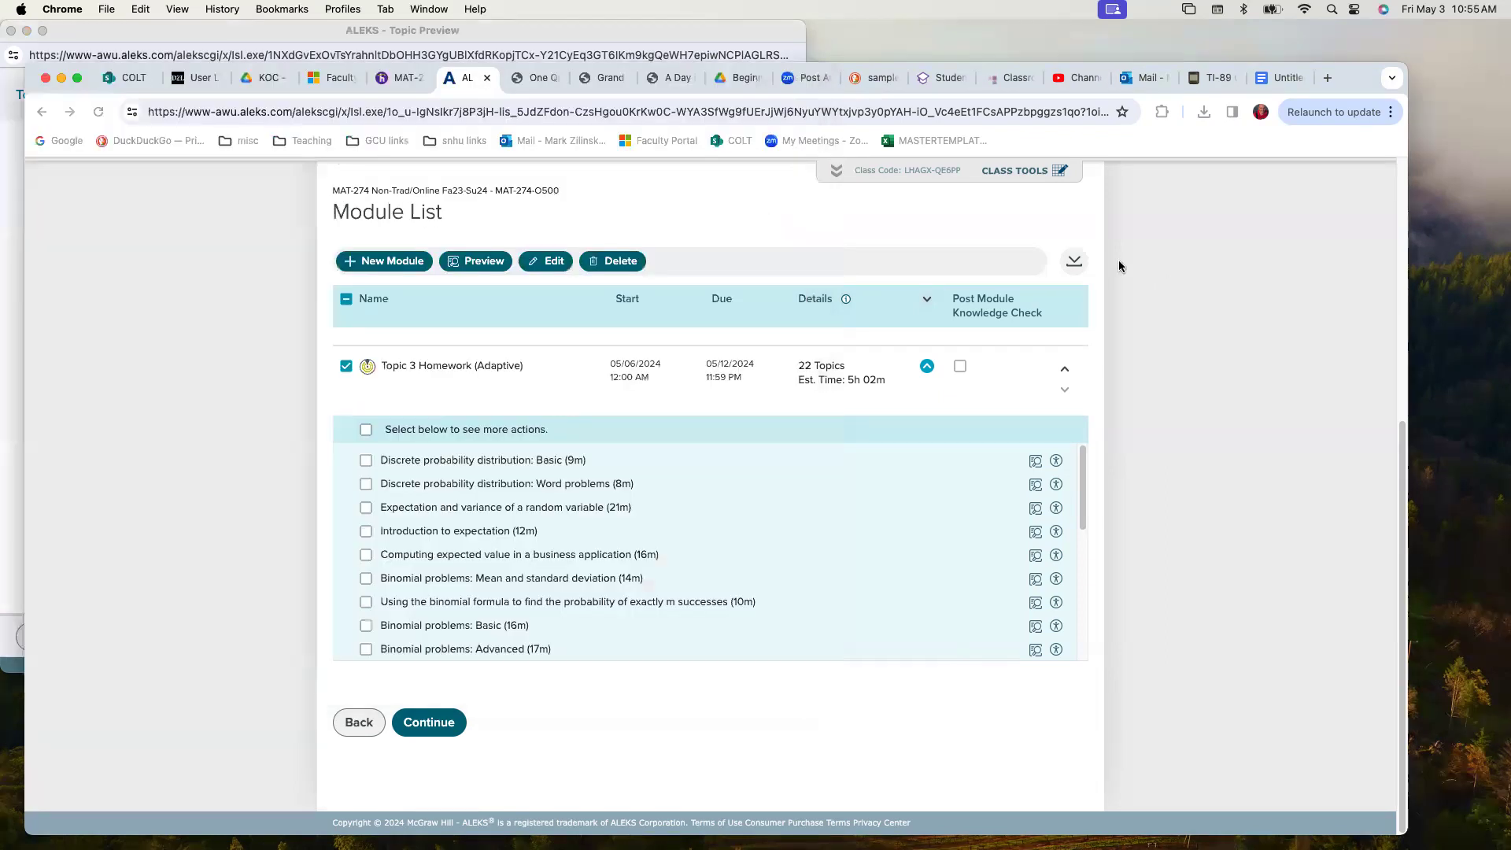
click(767, 31)
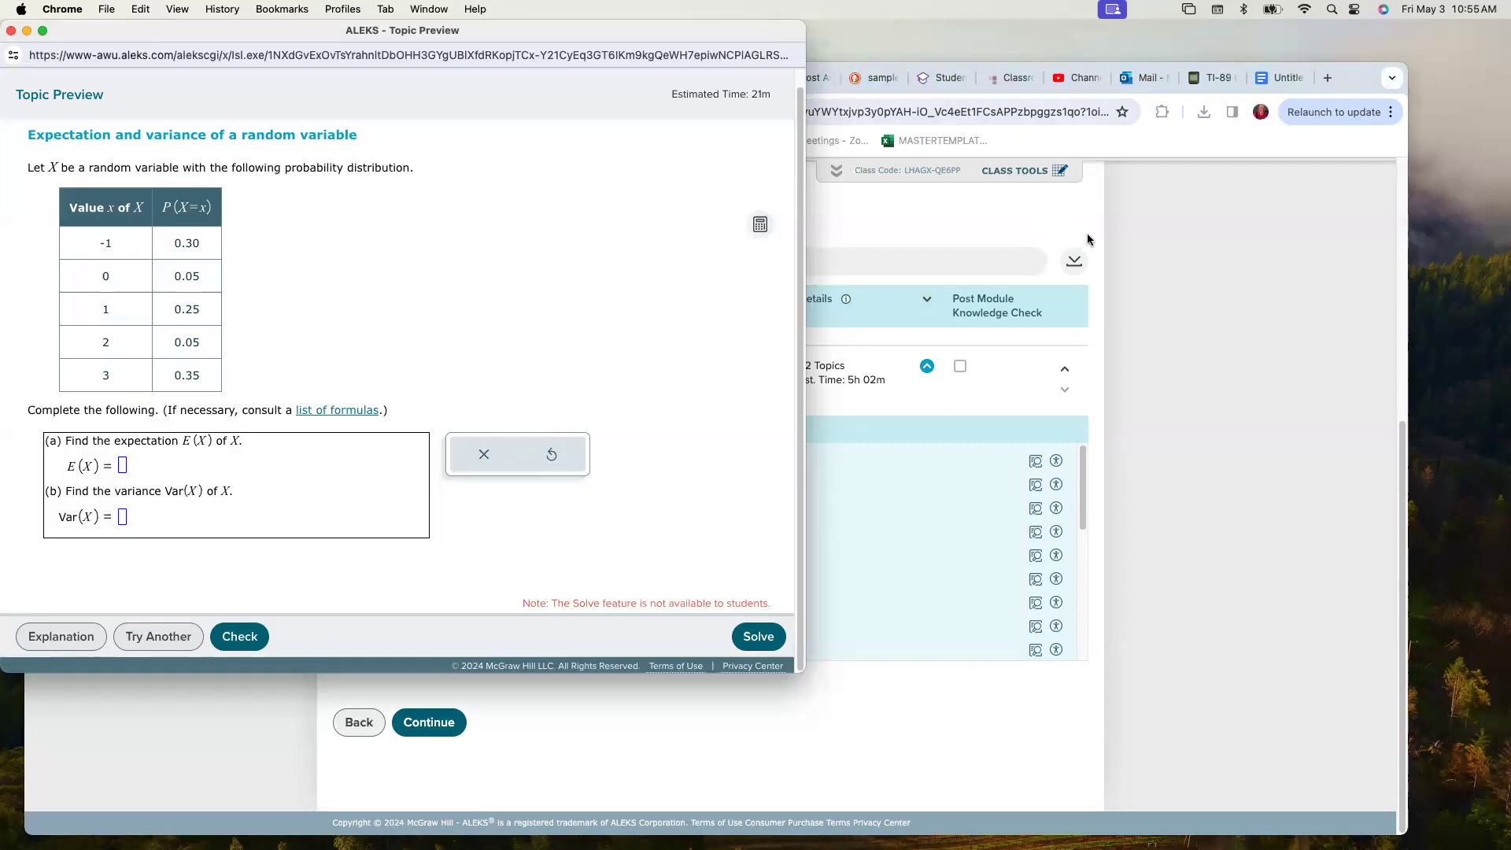
click(1153, 269)
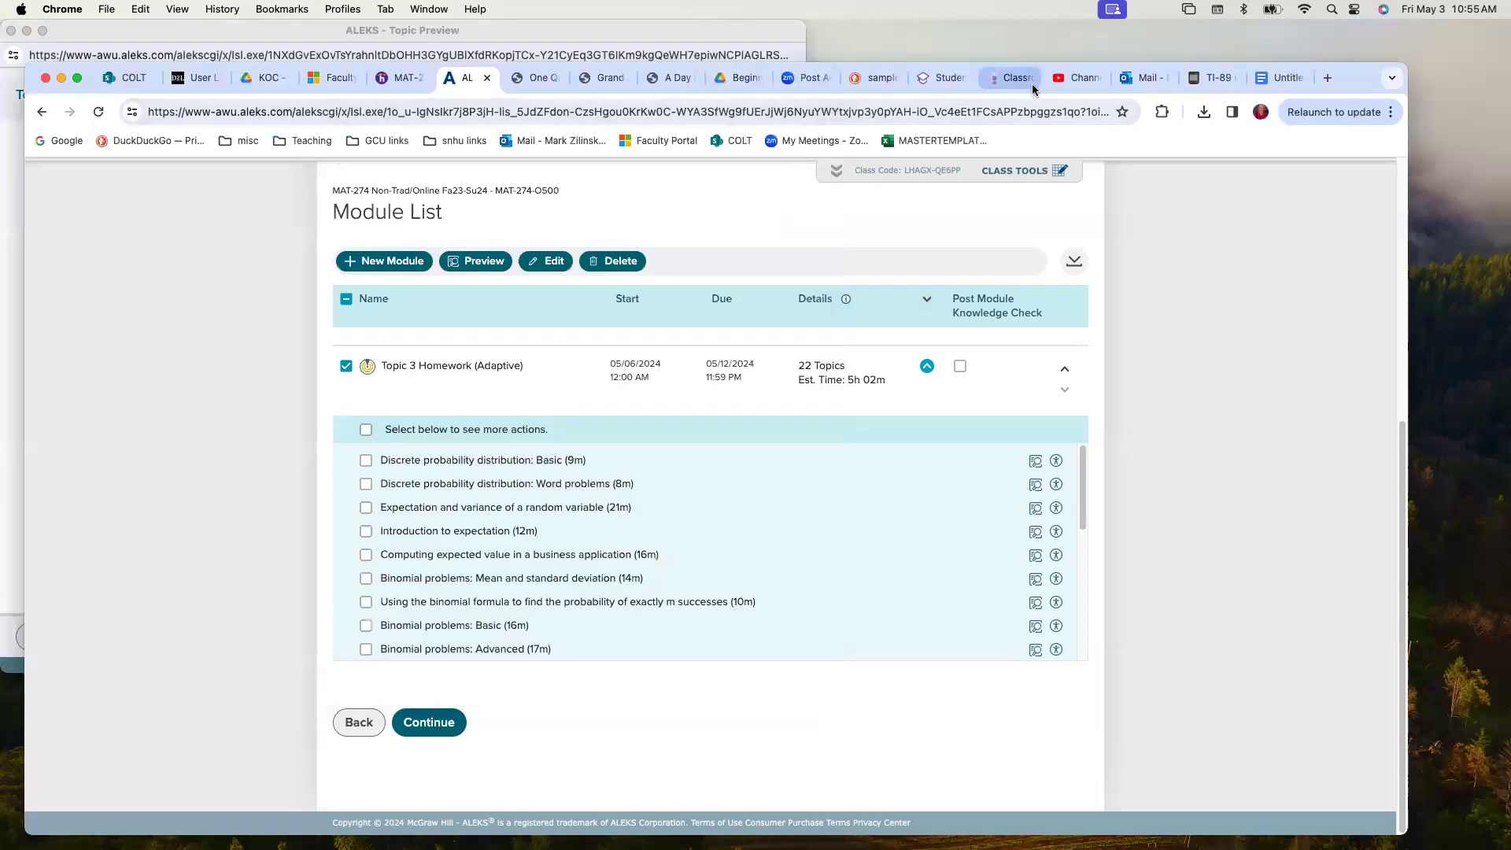
click(535, 78)
drag(753, 92, 1297, 93)
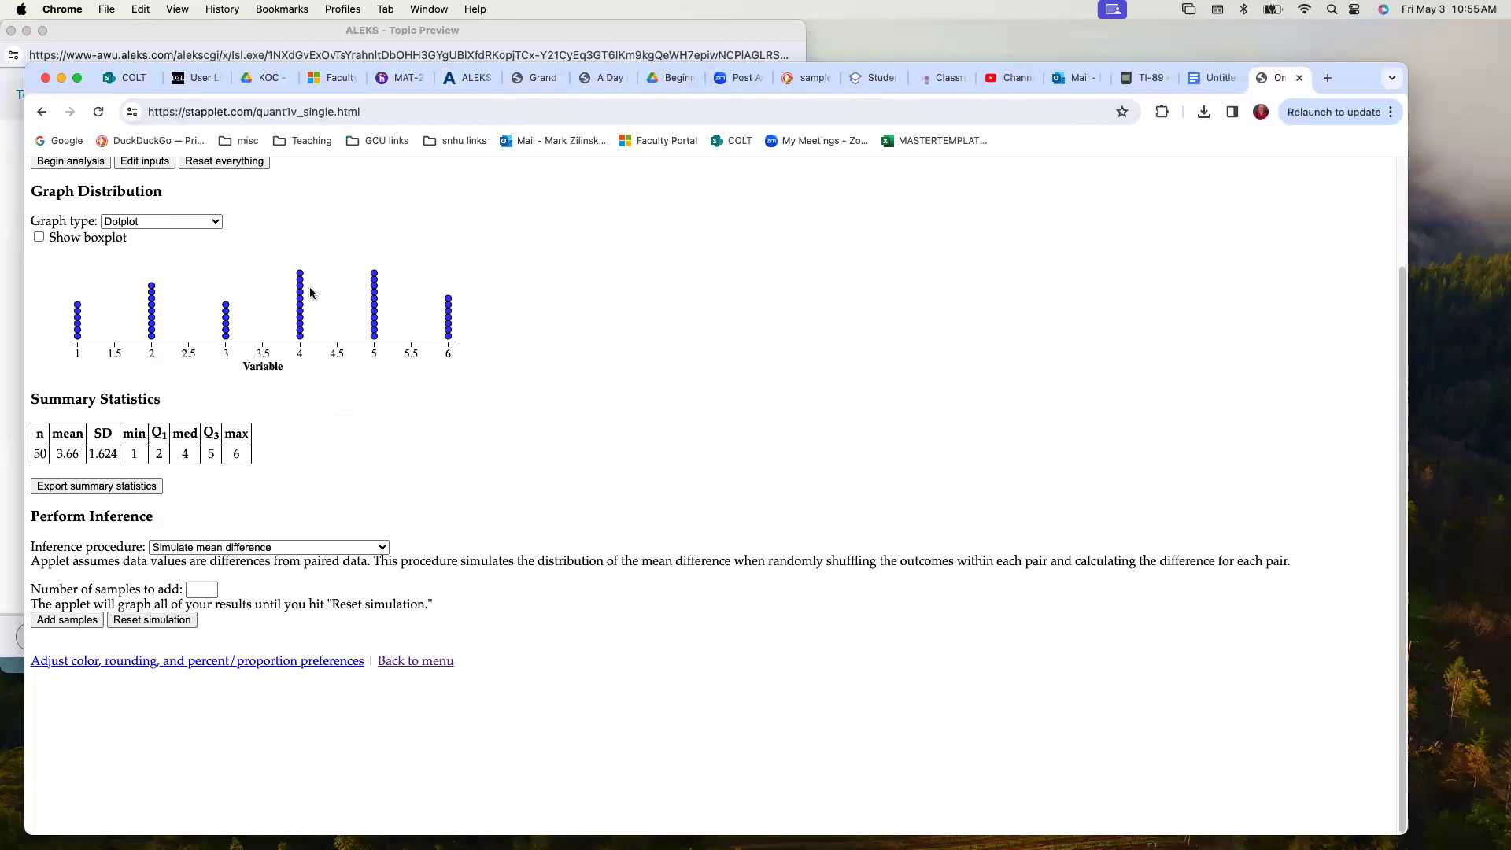
scroll(329, 295, up, 3)
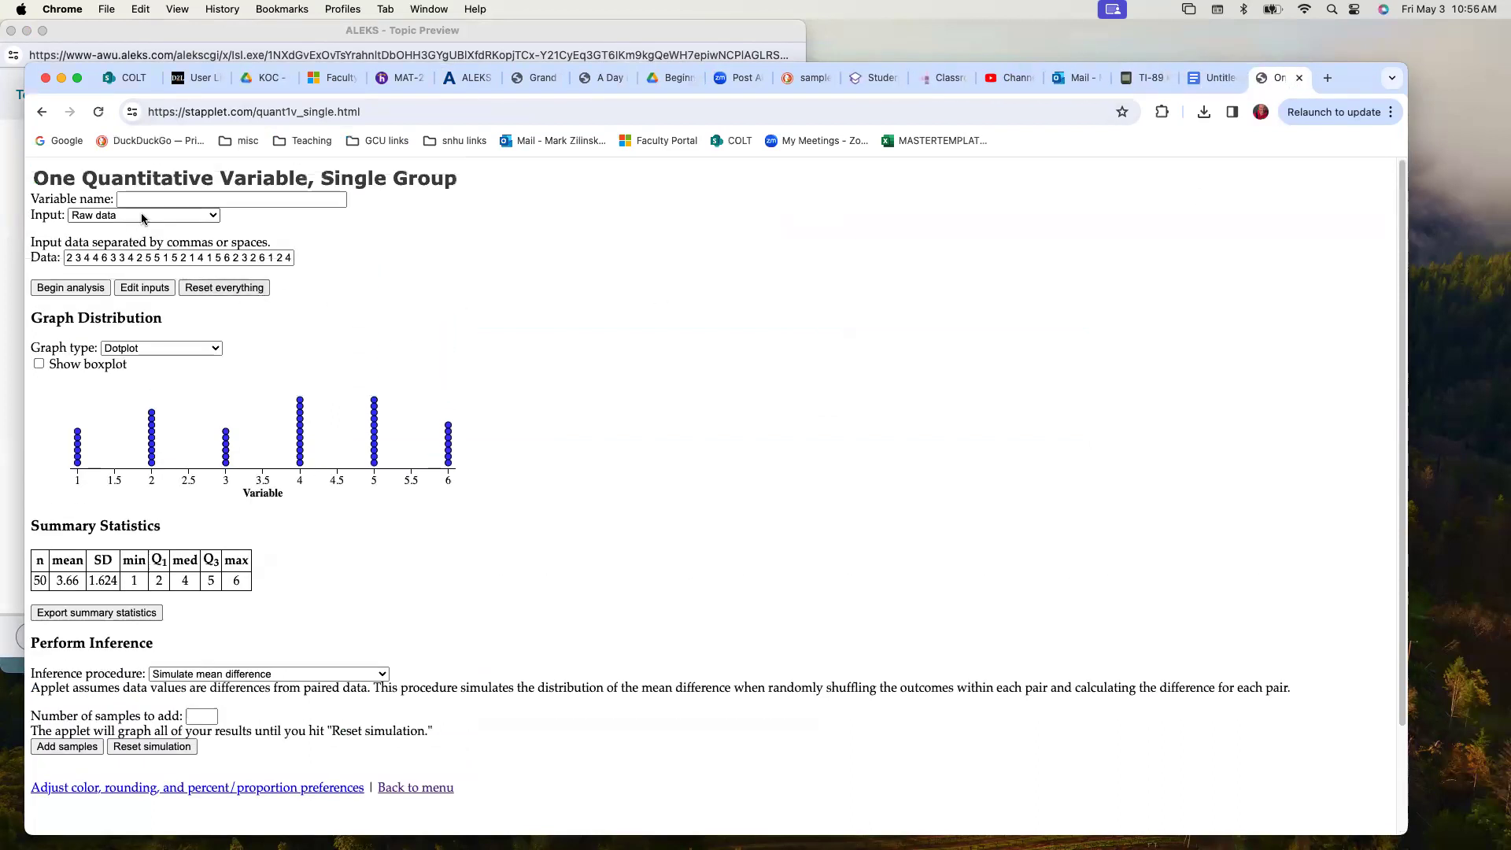
click(43, 115)
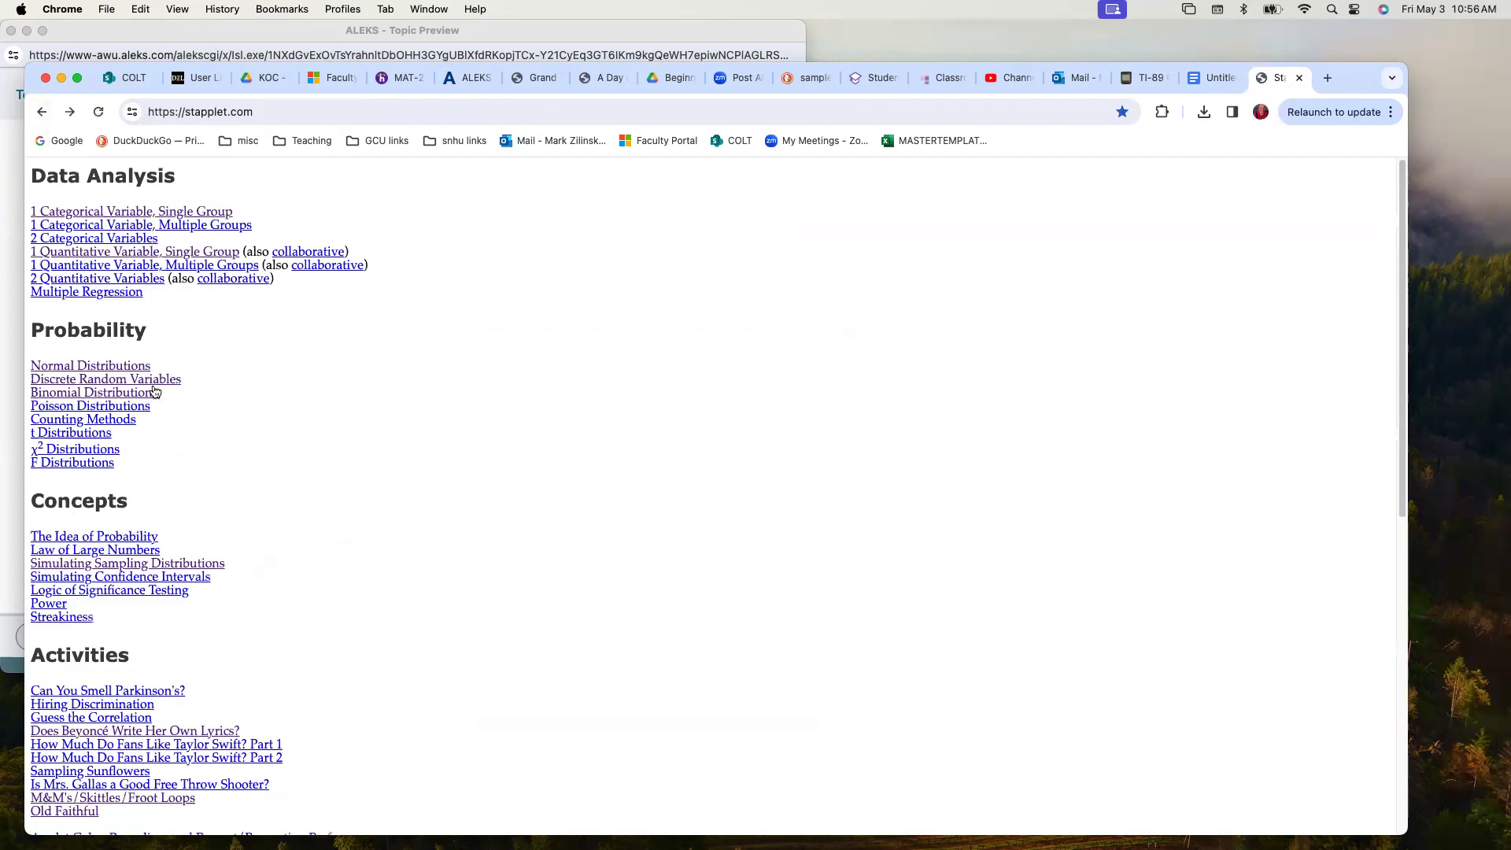
click(112, 382)
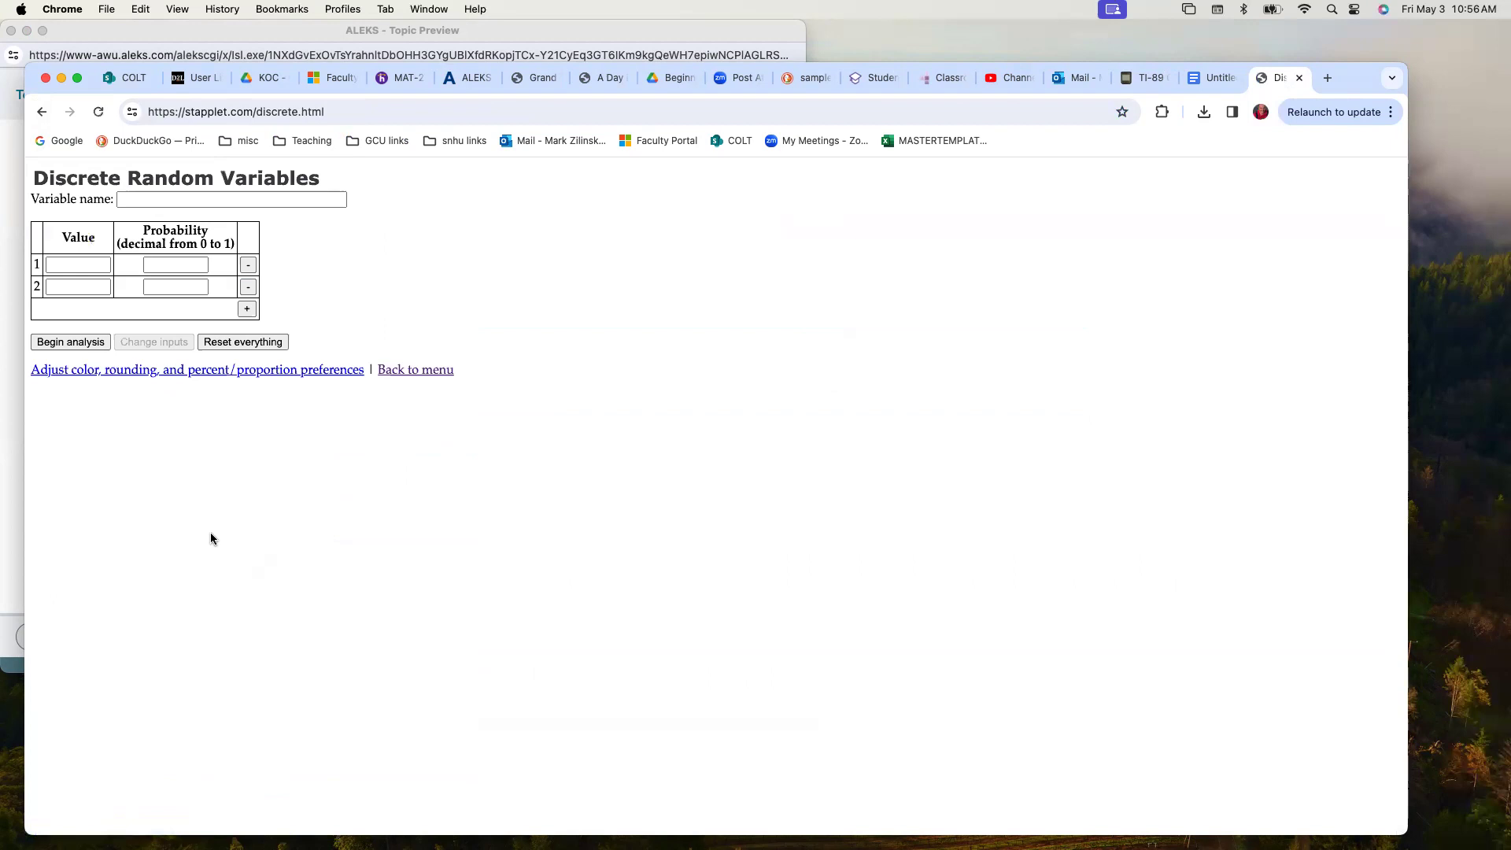
Enter -1 and 0 from the ALEKS problem as the first two values in the applet's table
click(94, 264)
click(298, 33)
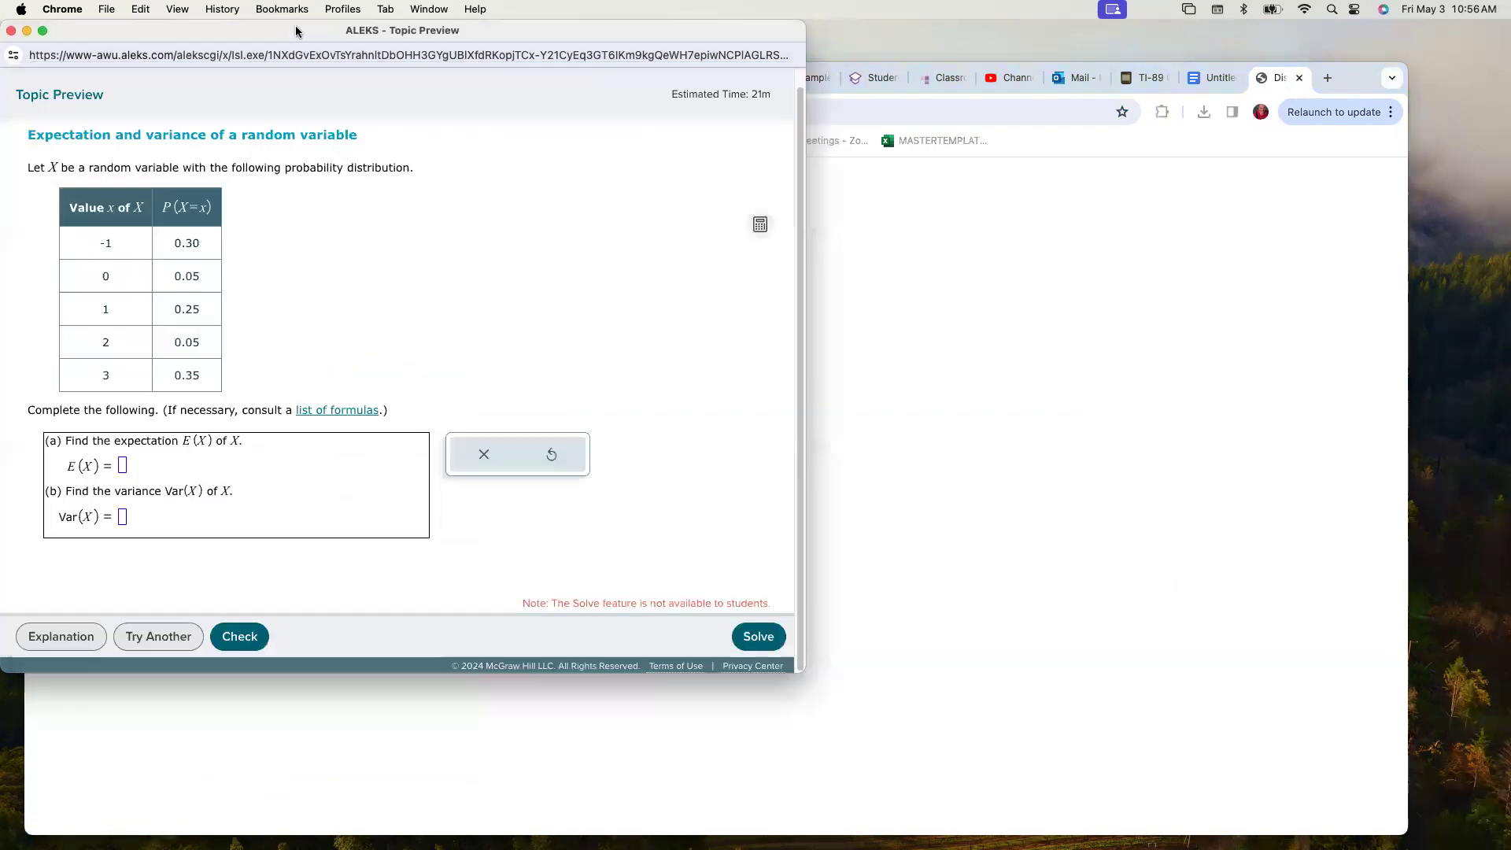
click(972, 365)
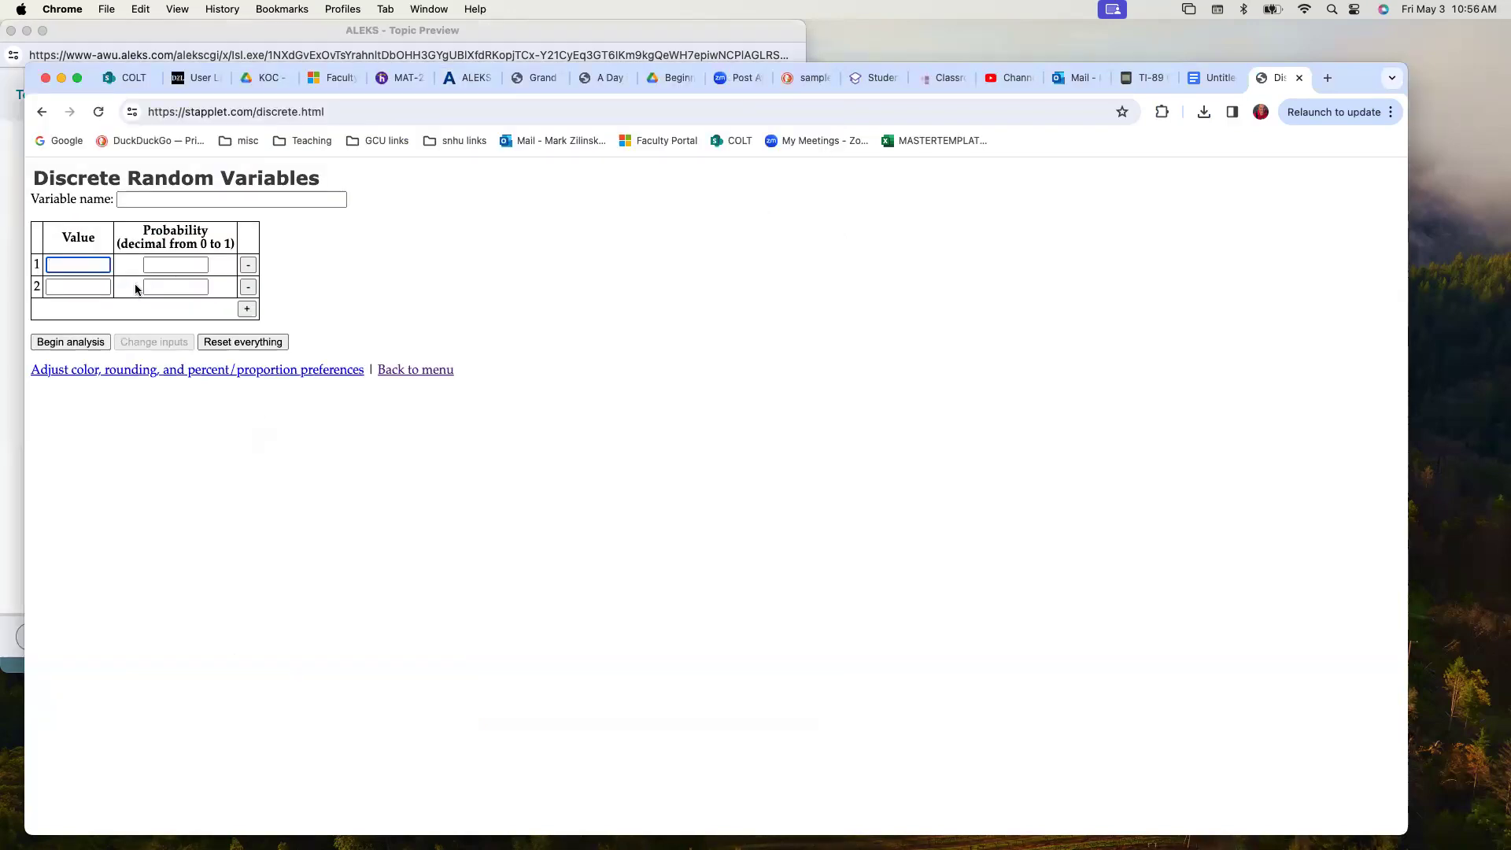
click(276, 57)
click(858, 352)
text(-1)
click(81, 285)
text(0)
Add three more rows to the table with the values 1, 2 and 3
click(247, 309)
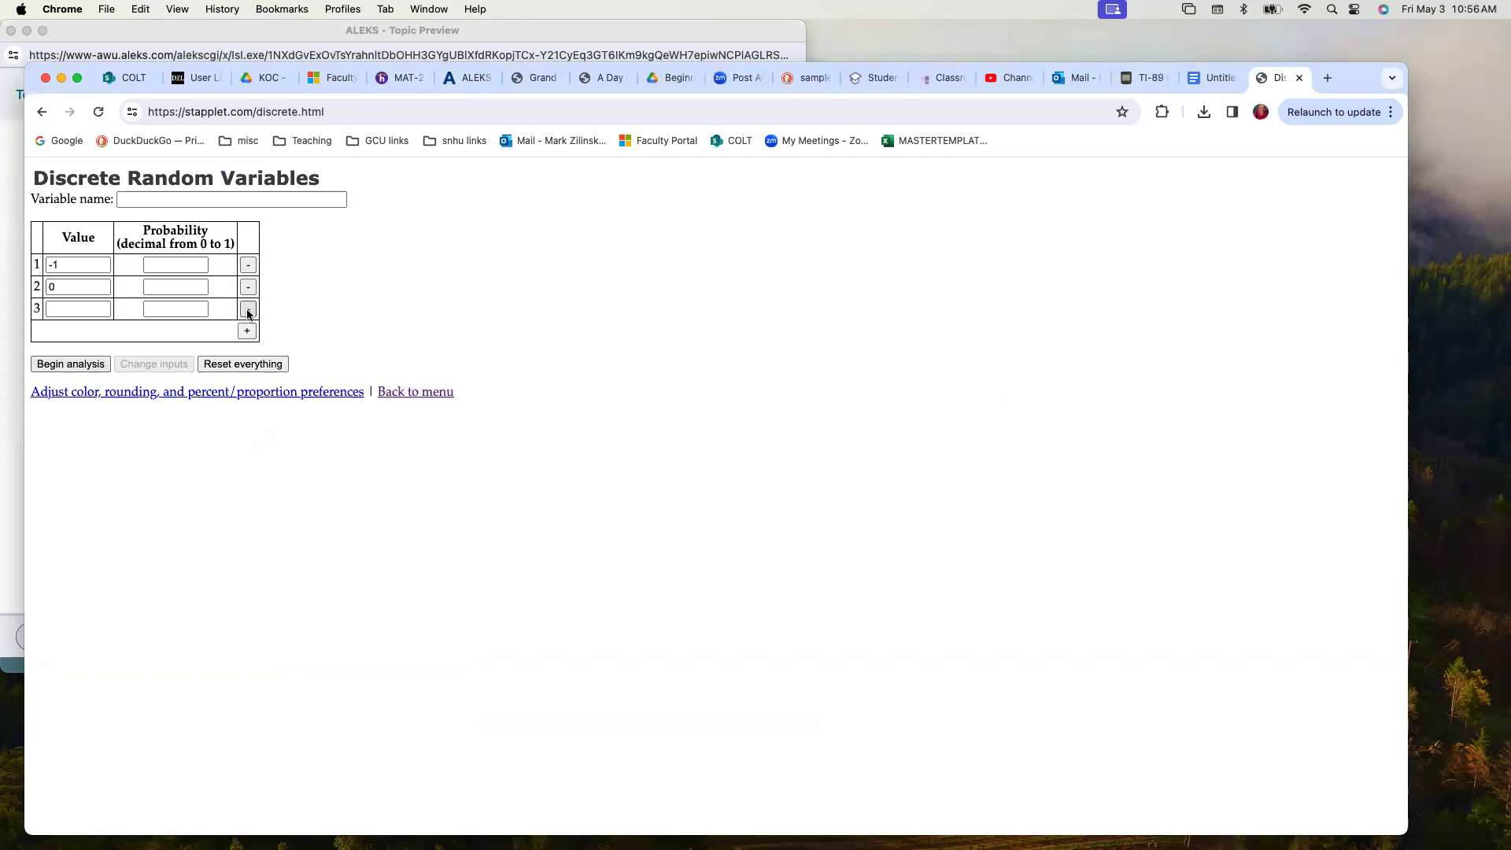
click(52, 310)
text(1)
click(246, 332)
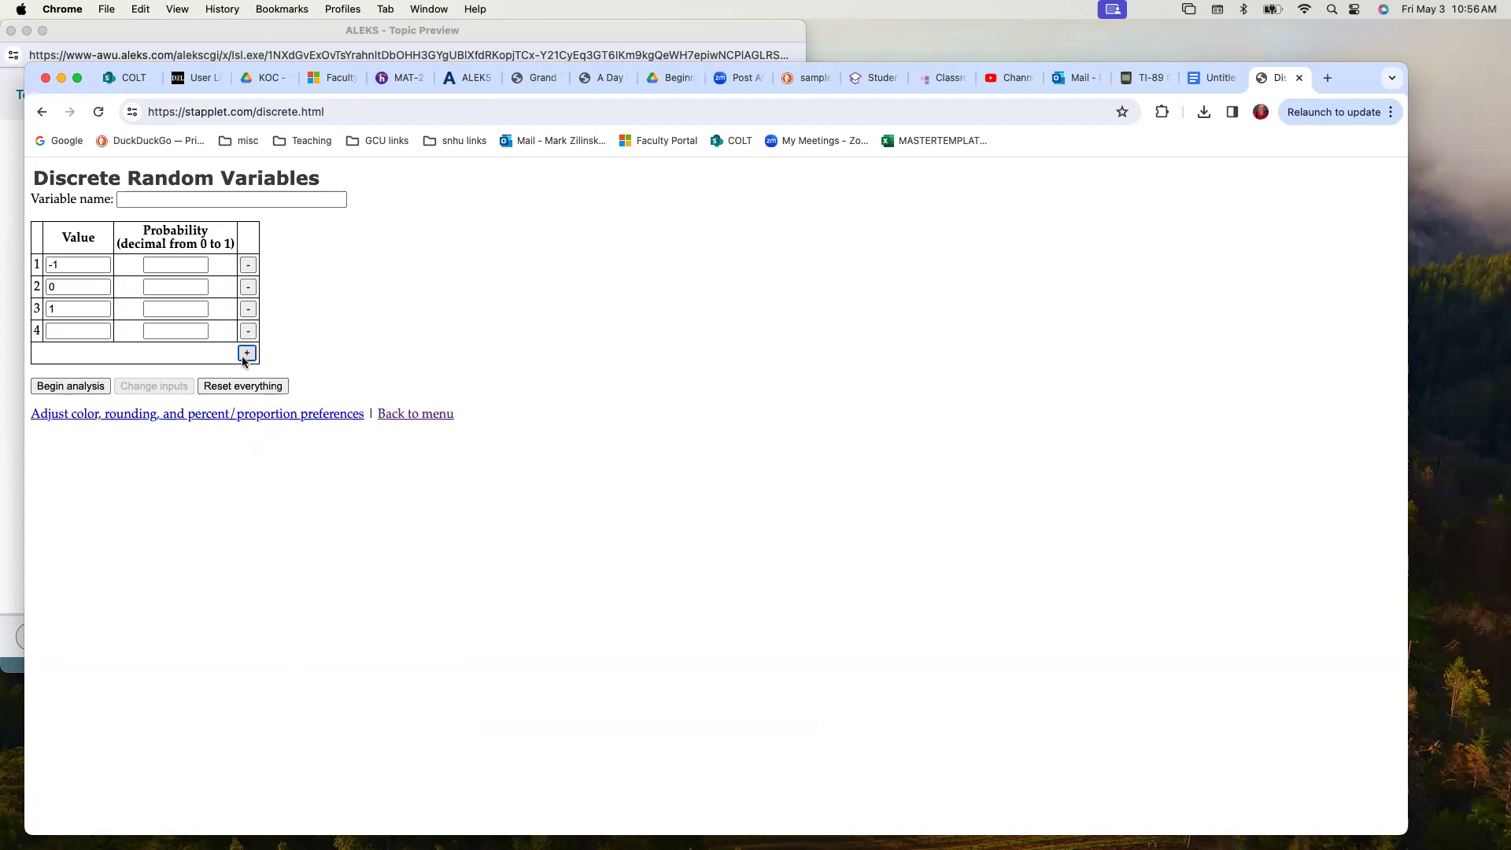
click(73, 332)
text(2)
click(246, 354)
click(101, 352)
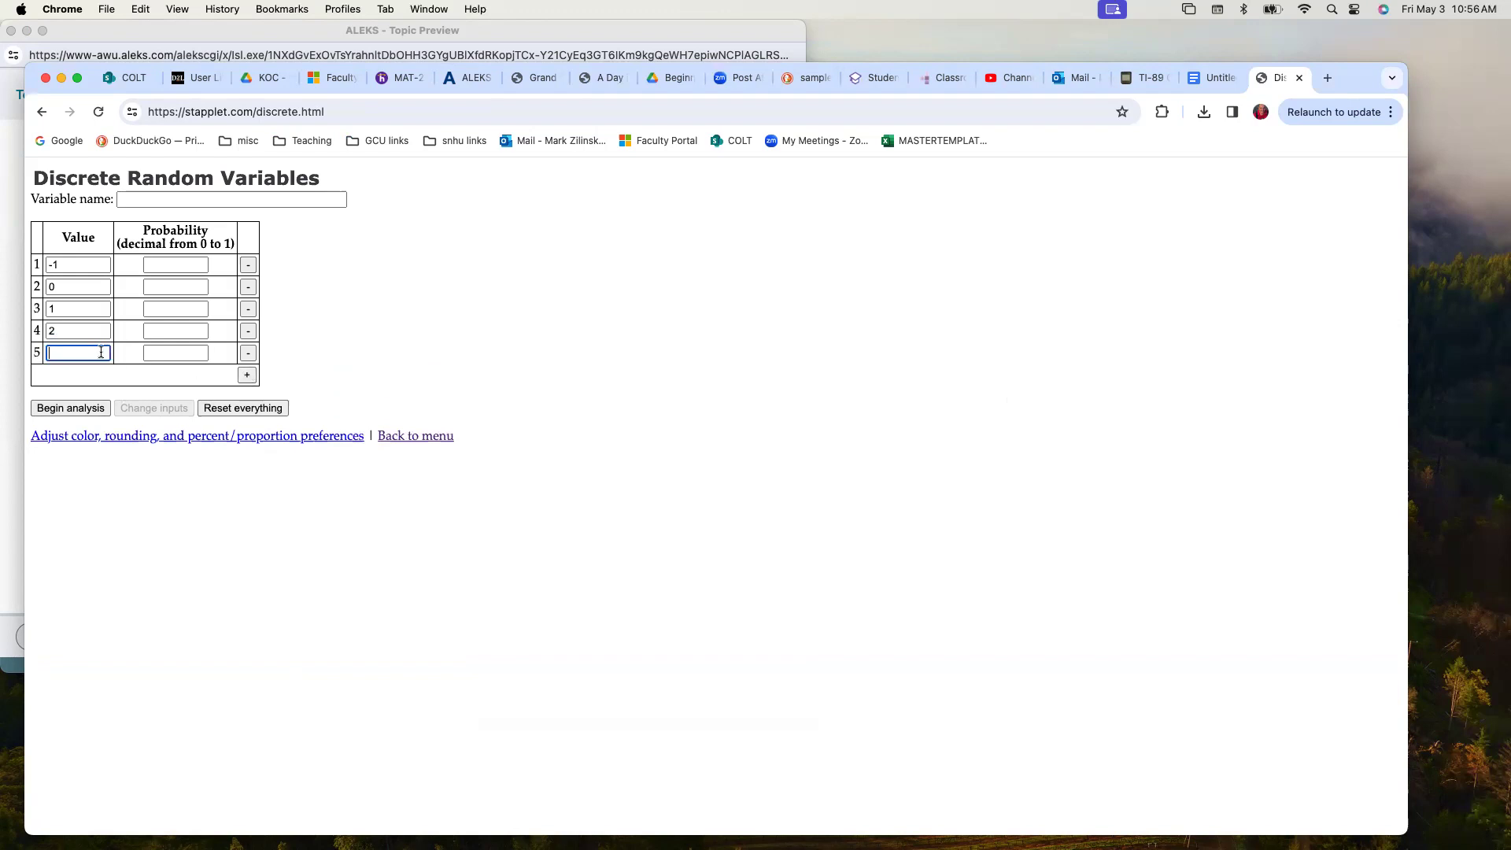
text(3)
Move the applet window aside to uncover the ALEKS table, and enter probabilities .3, .05 and .25 for values -1, 0 and 1
click(177, 264)
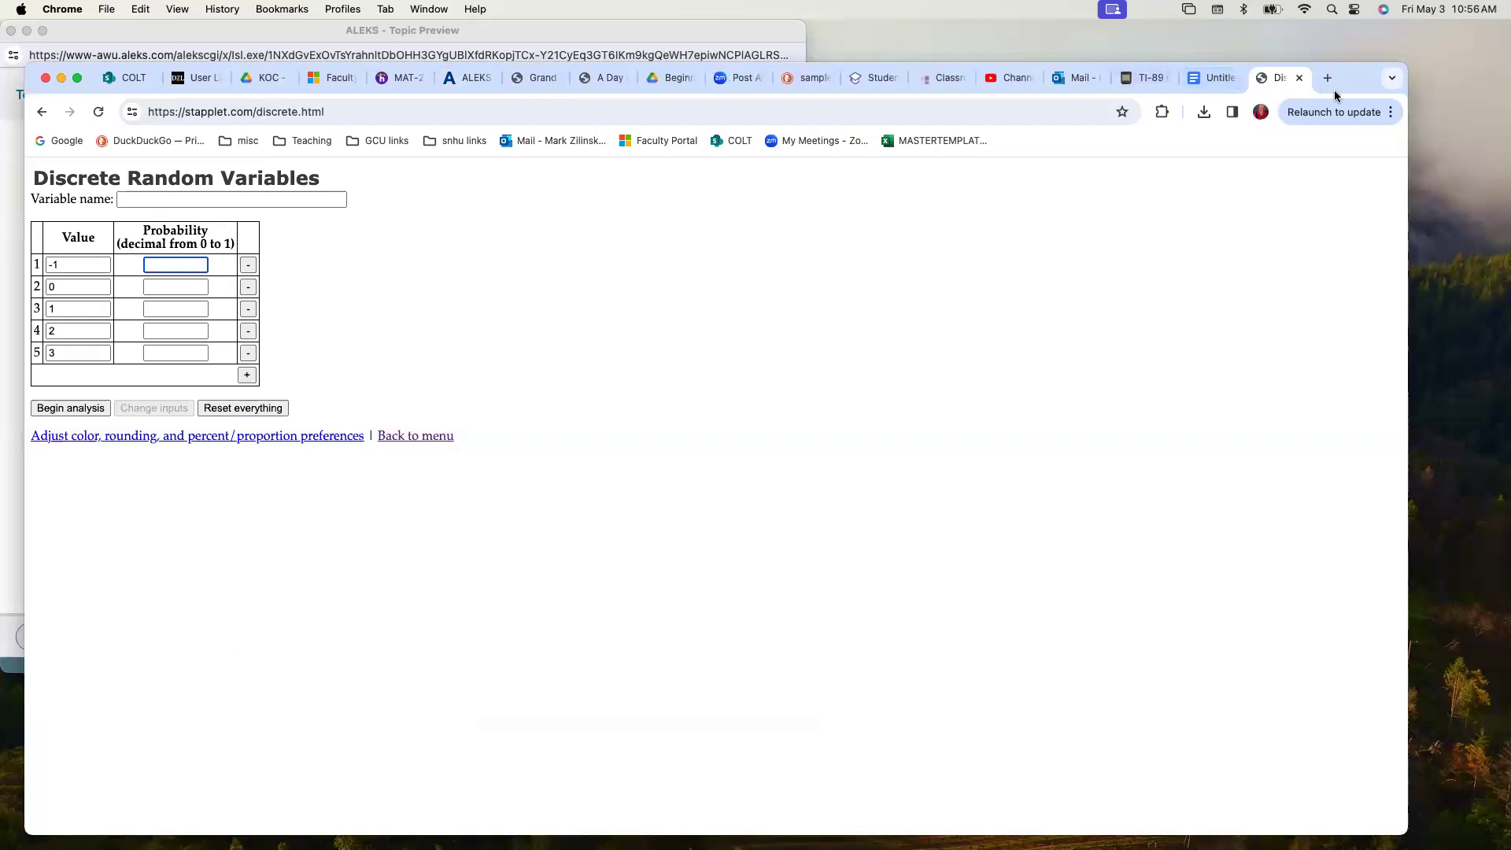
drag(1354, 85, 1503, 105)
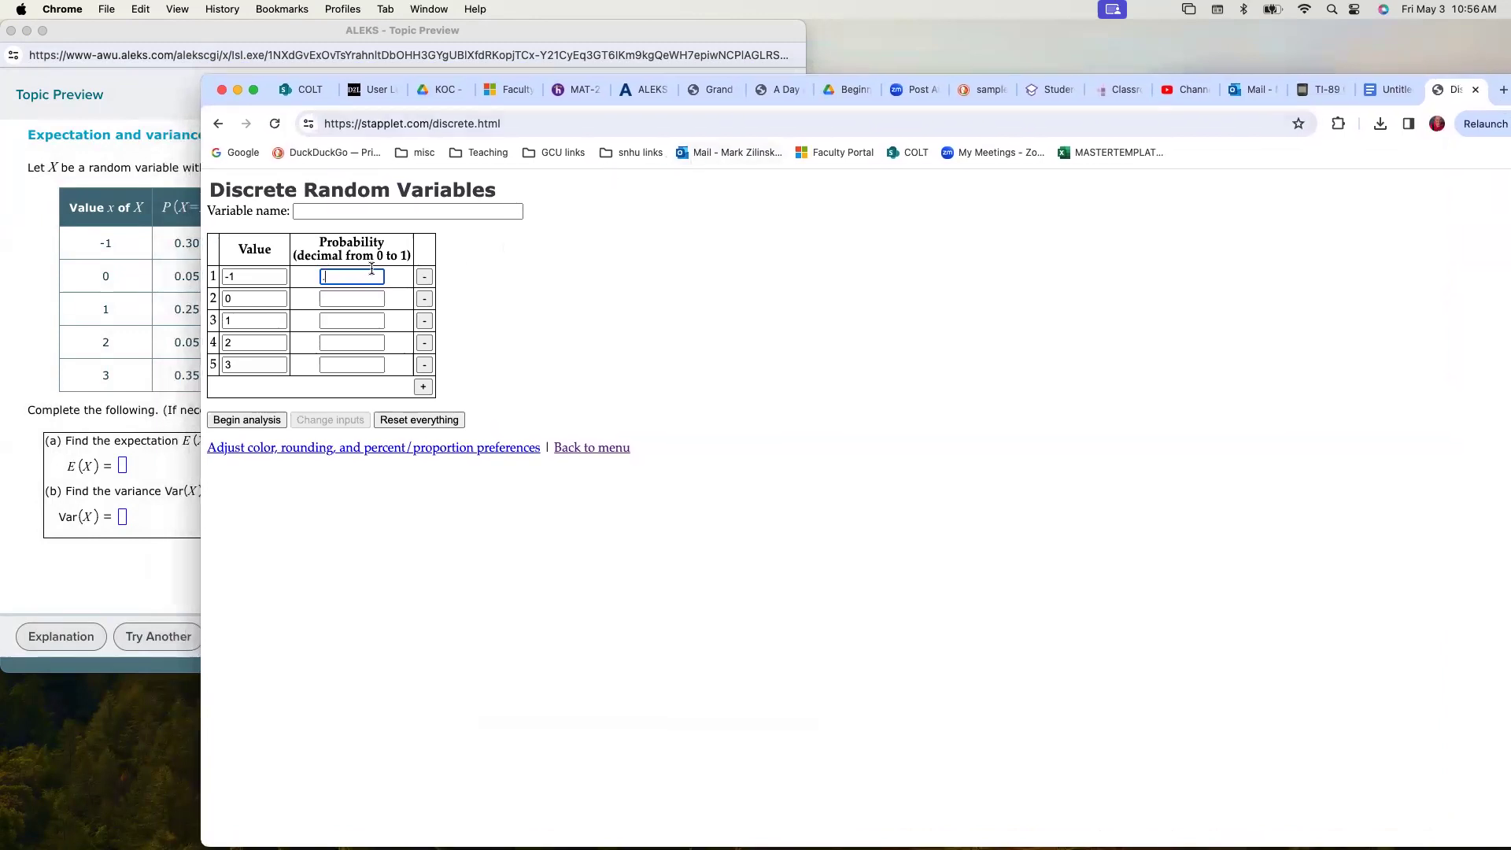
text(3)
click(355, 300)
text(.05)
click(332, 318)
text(.25)
Enter probabilities .05 and .35 for values 2 and 3, and run the analysis to get the summary statistics
click(343, 344)
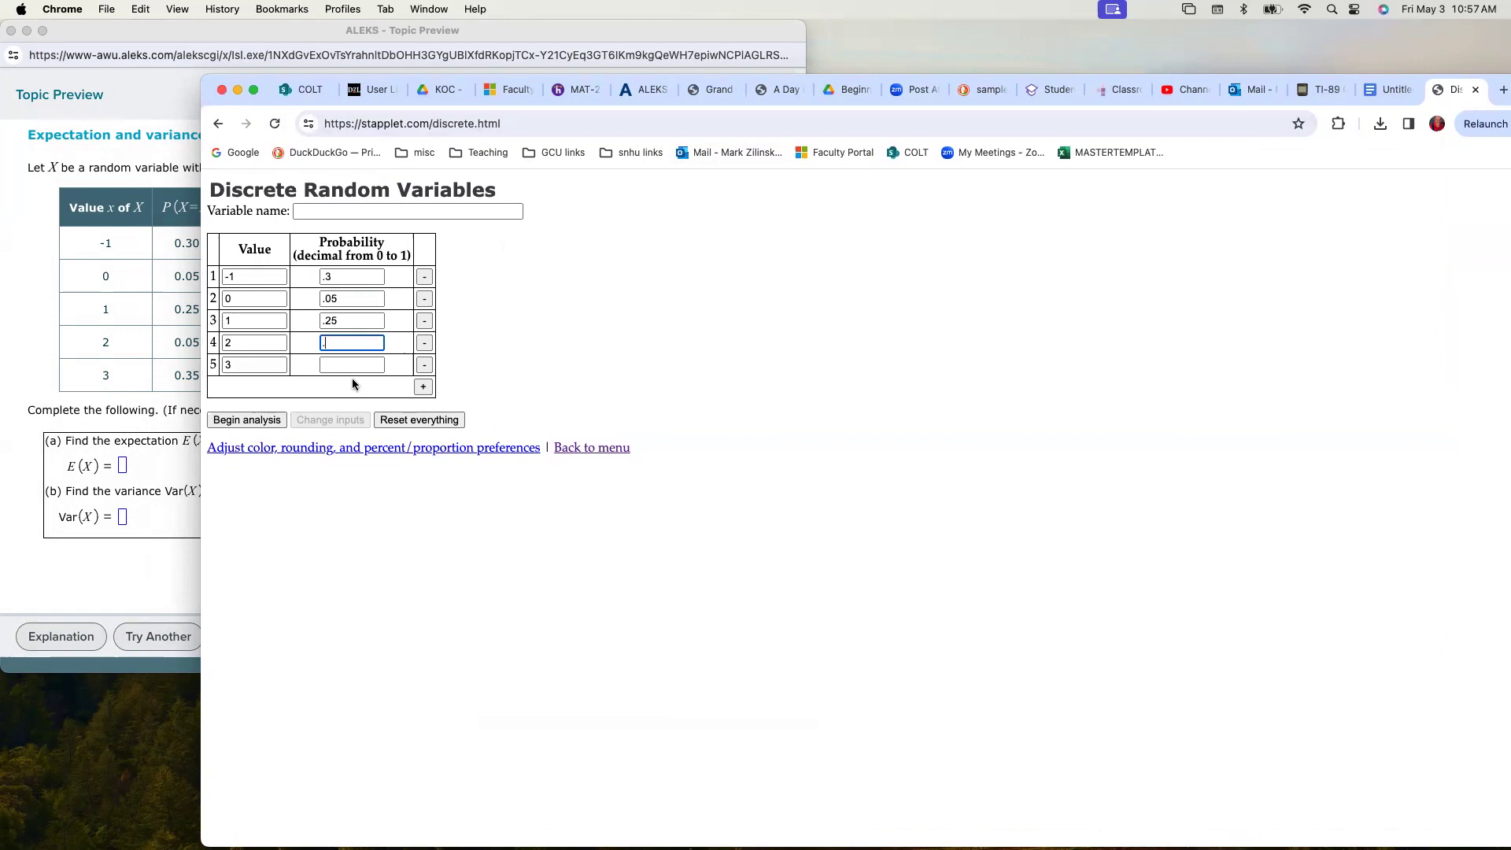
text(.05)
click(356, 365)
text(.35)
click(595, 380)
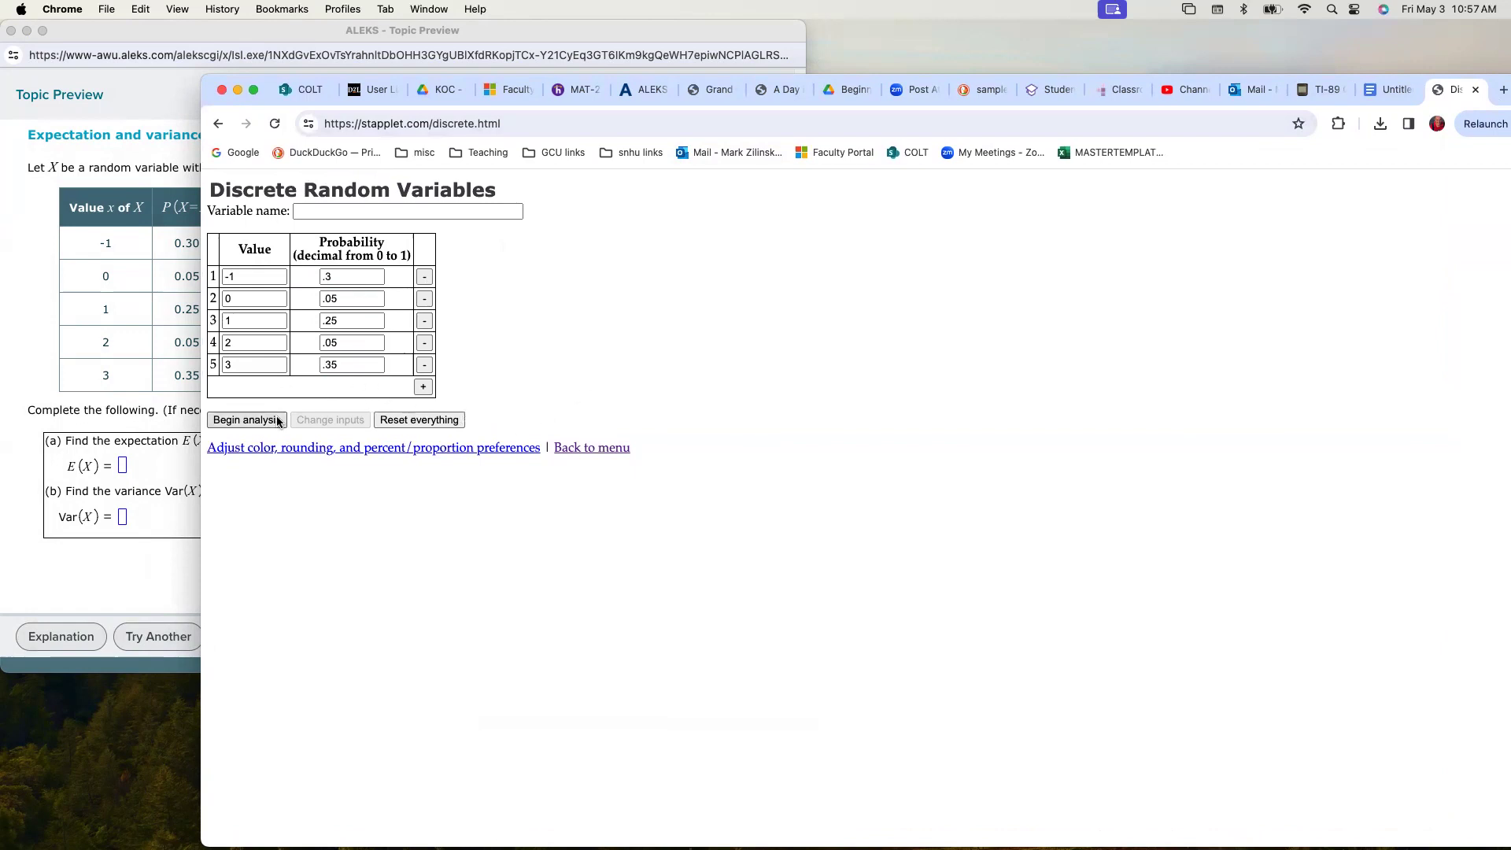
click(245, 420)
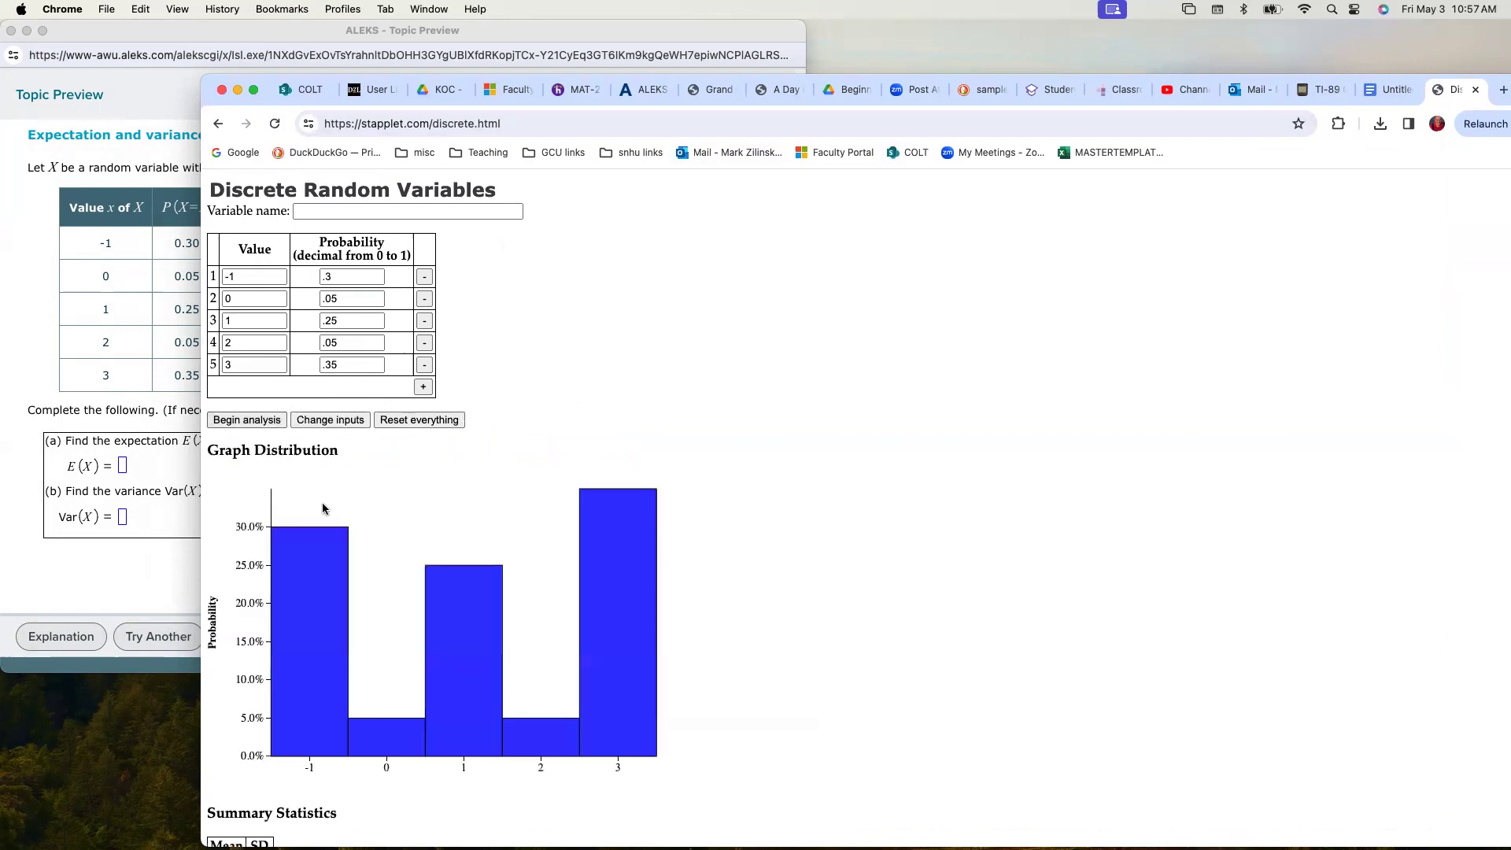
scroll(330, 550, down, 3)
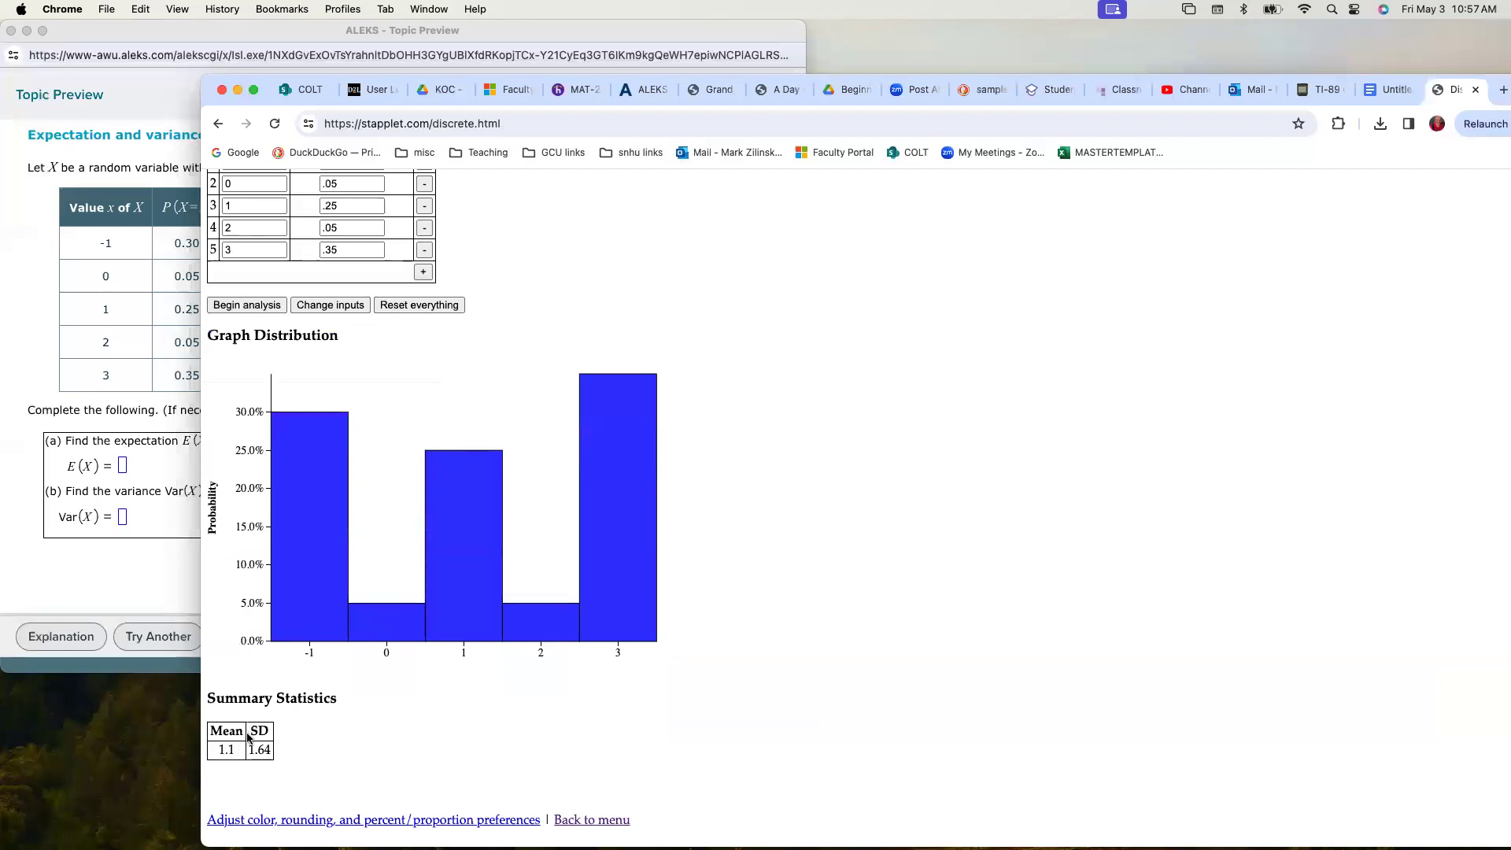
Back in the ALEKS problem, enter 1.1 for E(X) and 1.64 for Var(X), and check the answers
click(124, 468)
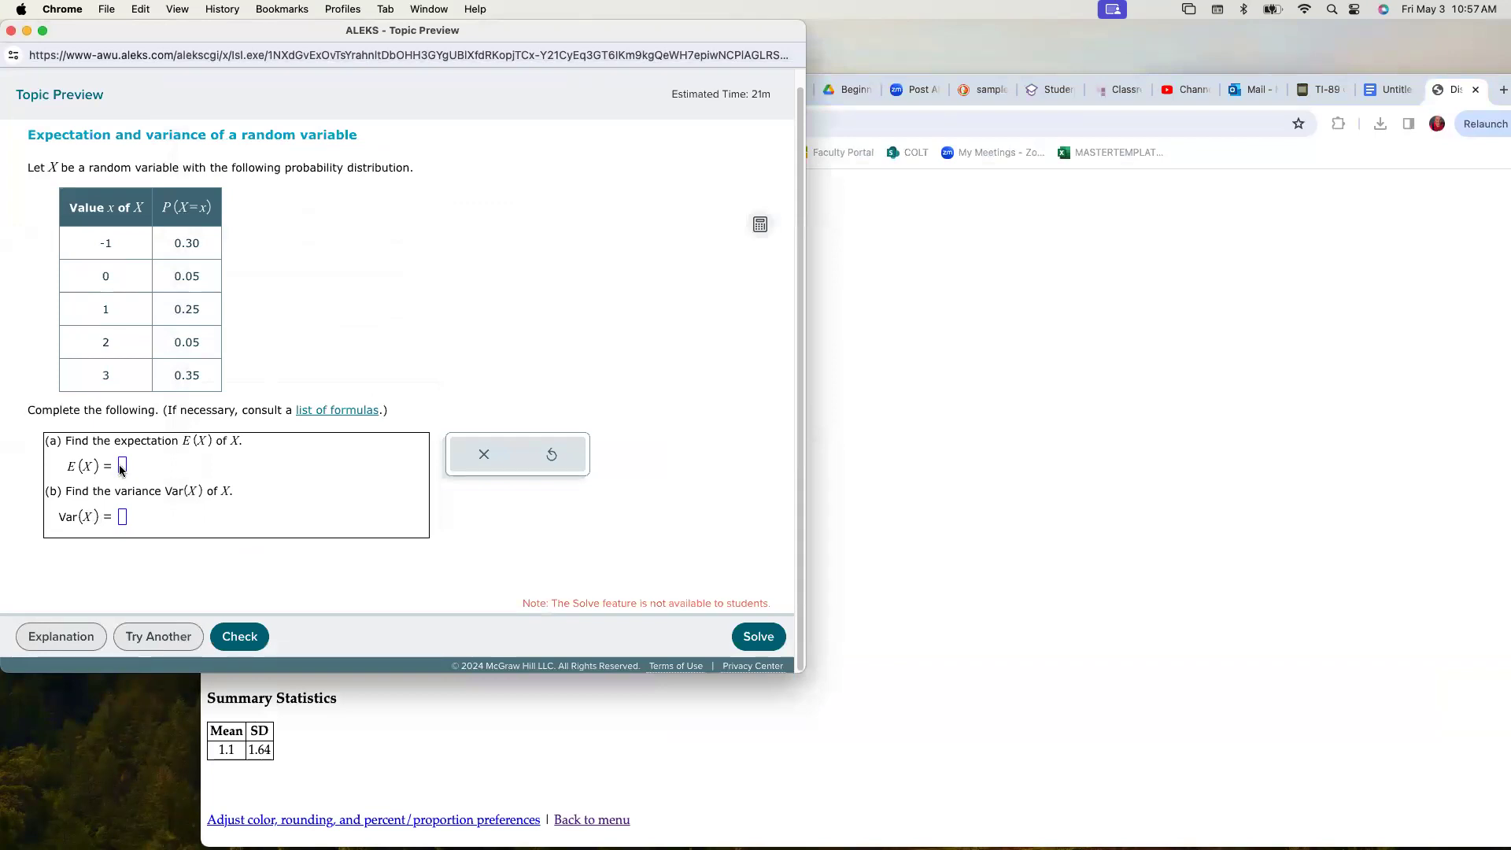
text(1.)
text(1)
text(1.6)
text(4)
click(254, 639)
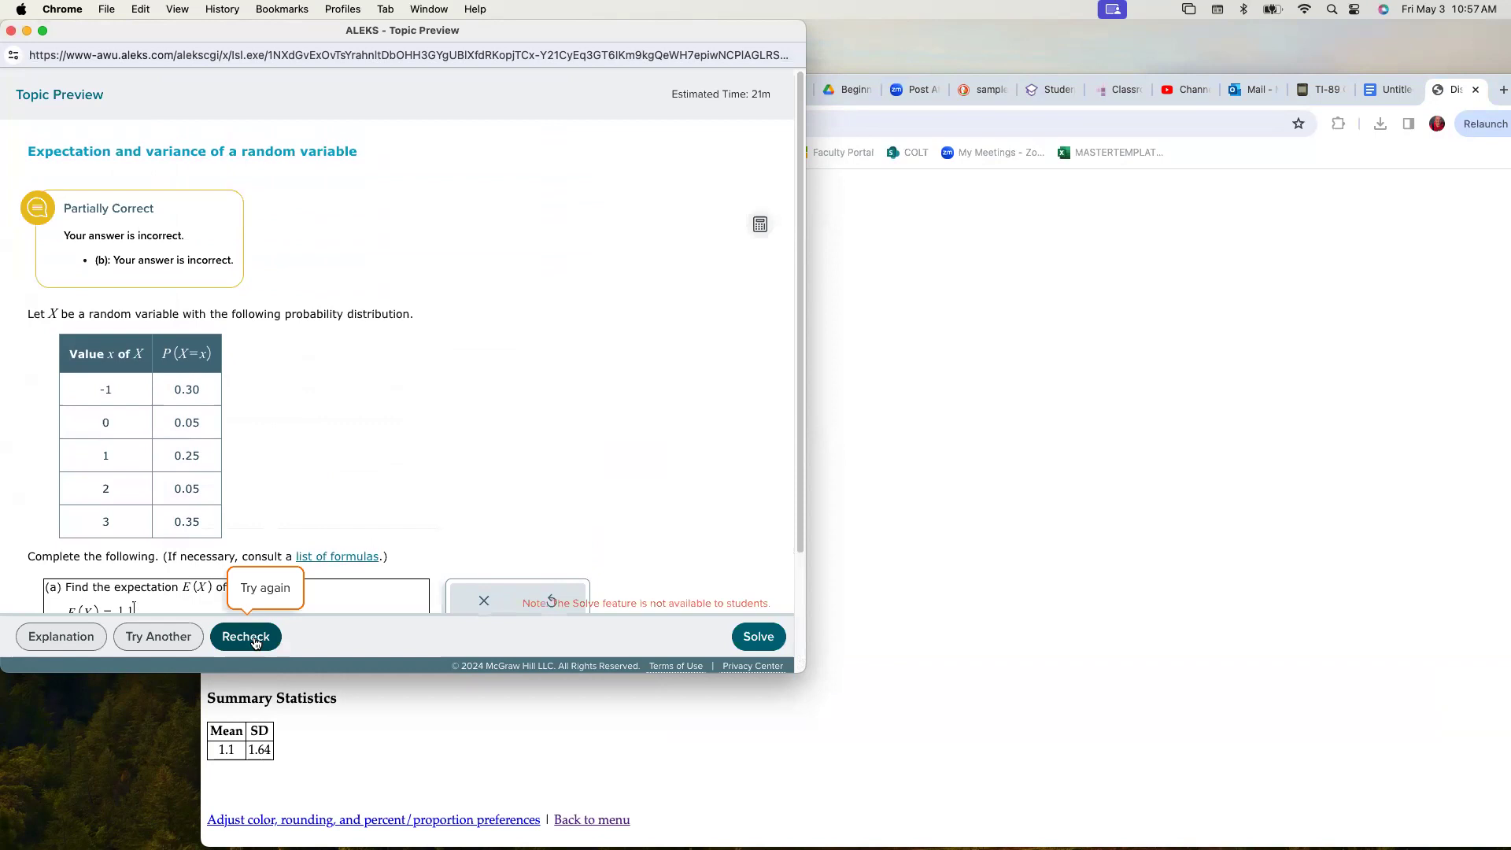
scroll(258, 626, down, 3)
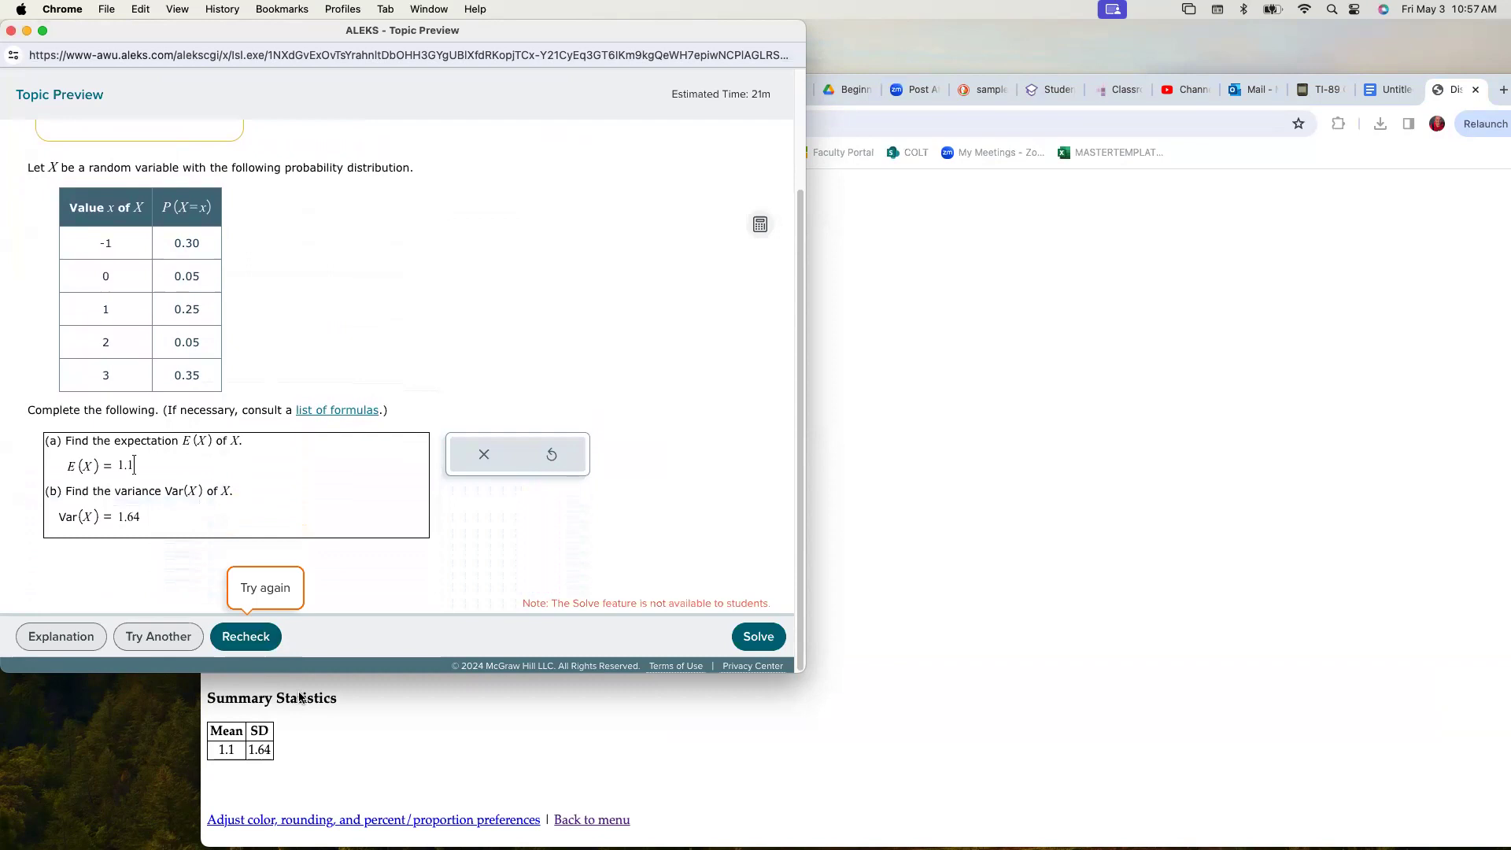
scroll(323, 614, up, 3)
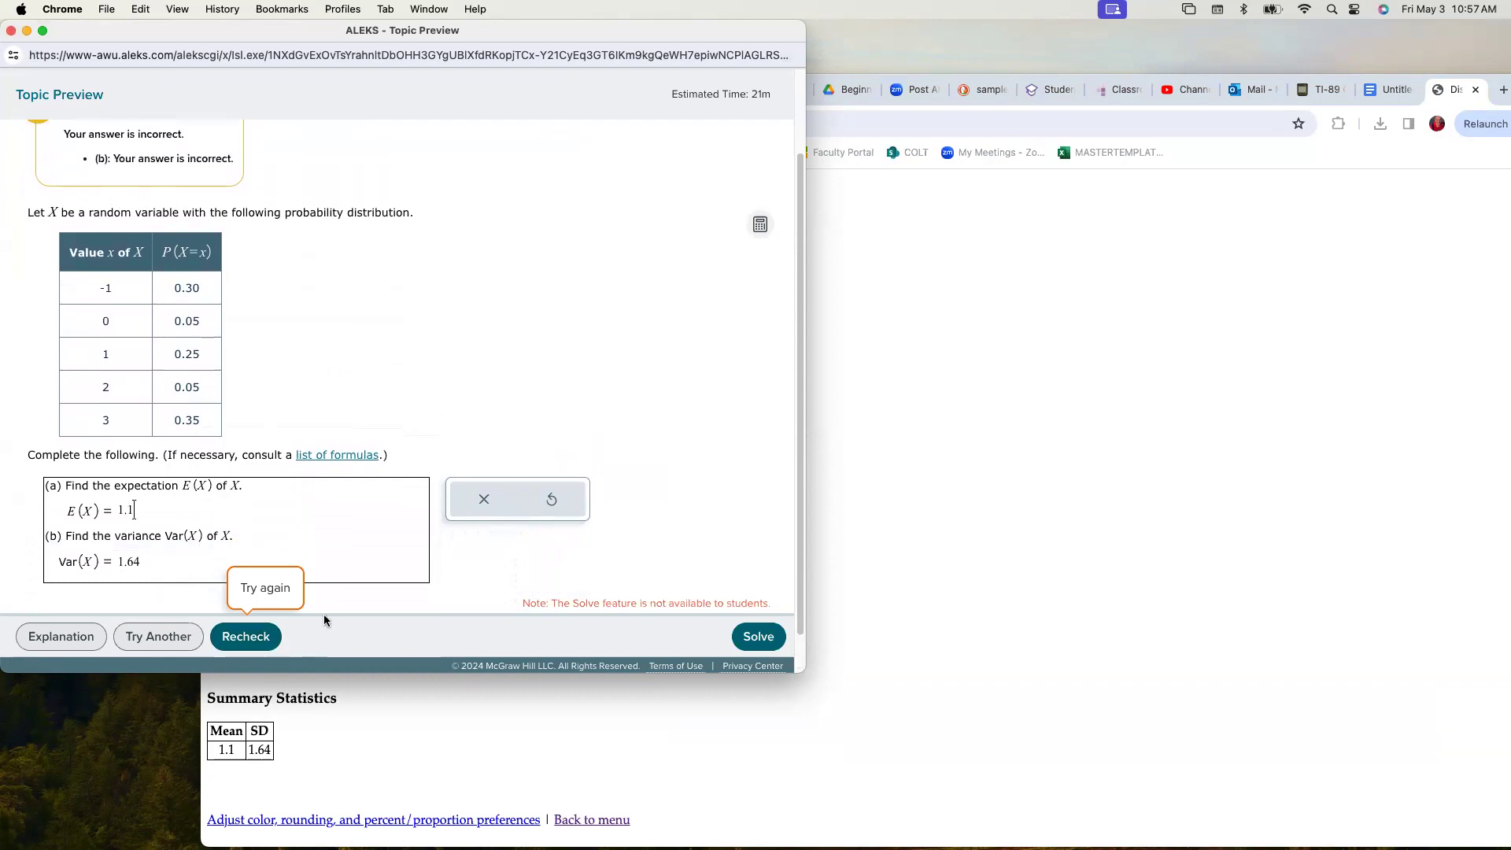
Square the standard deviation 1.64 with the ALEKS calculator to get the variance
scroll(323, 610, down, 3)
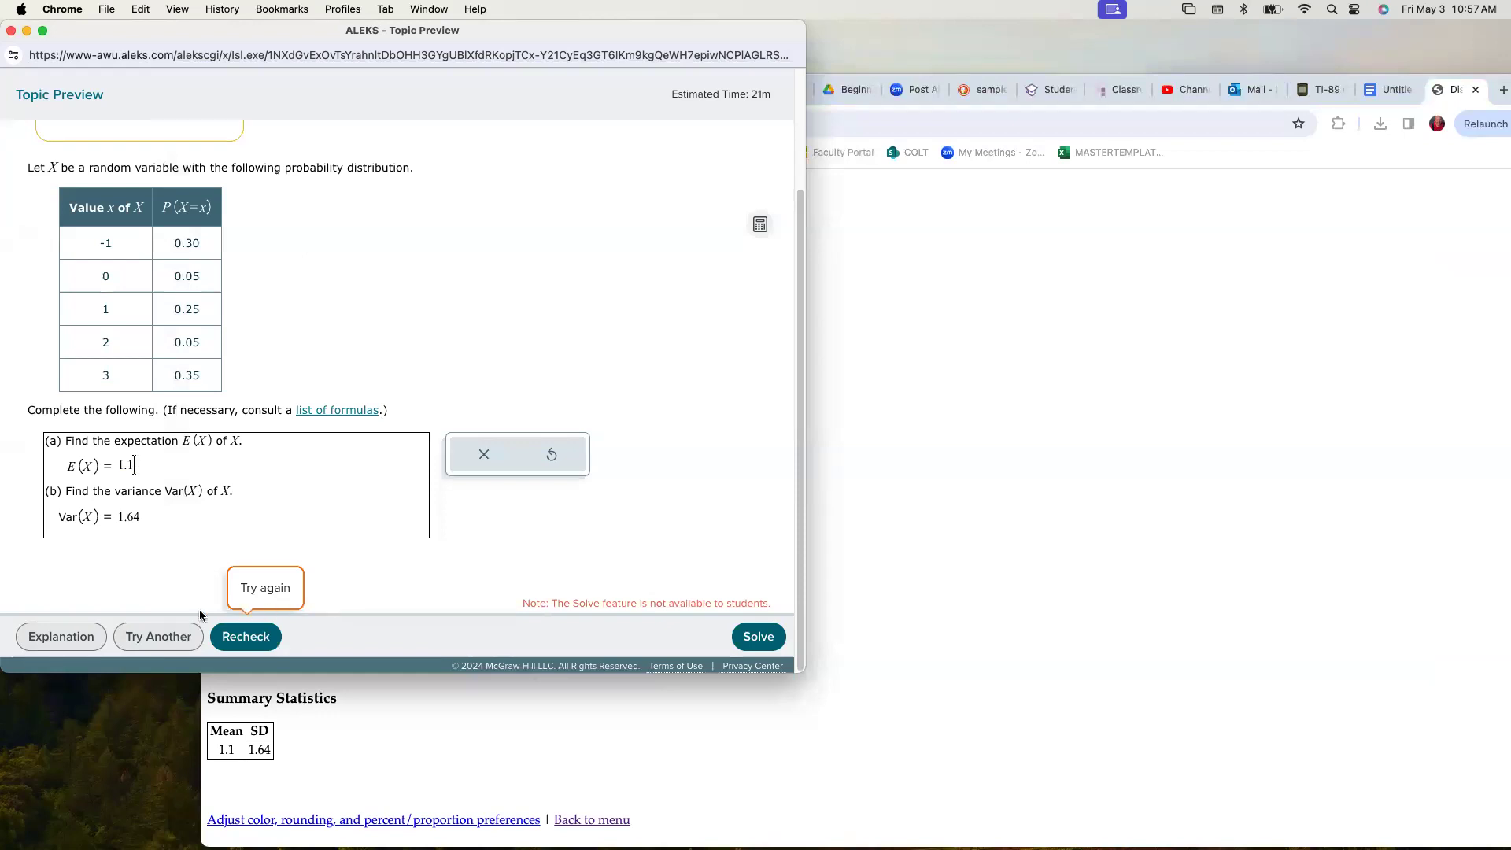
click(141, 518)
drag(141, 518, 117, 521)
click(760, 225)
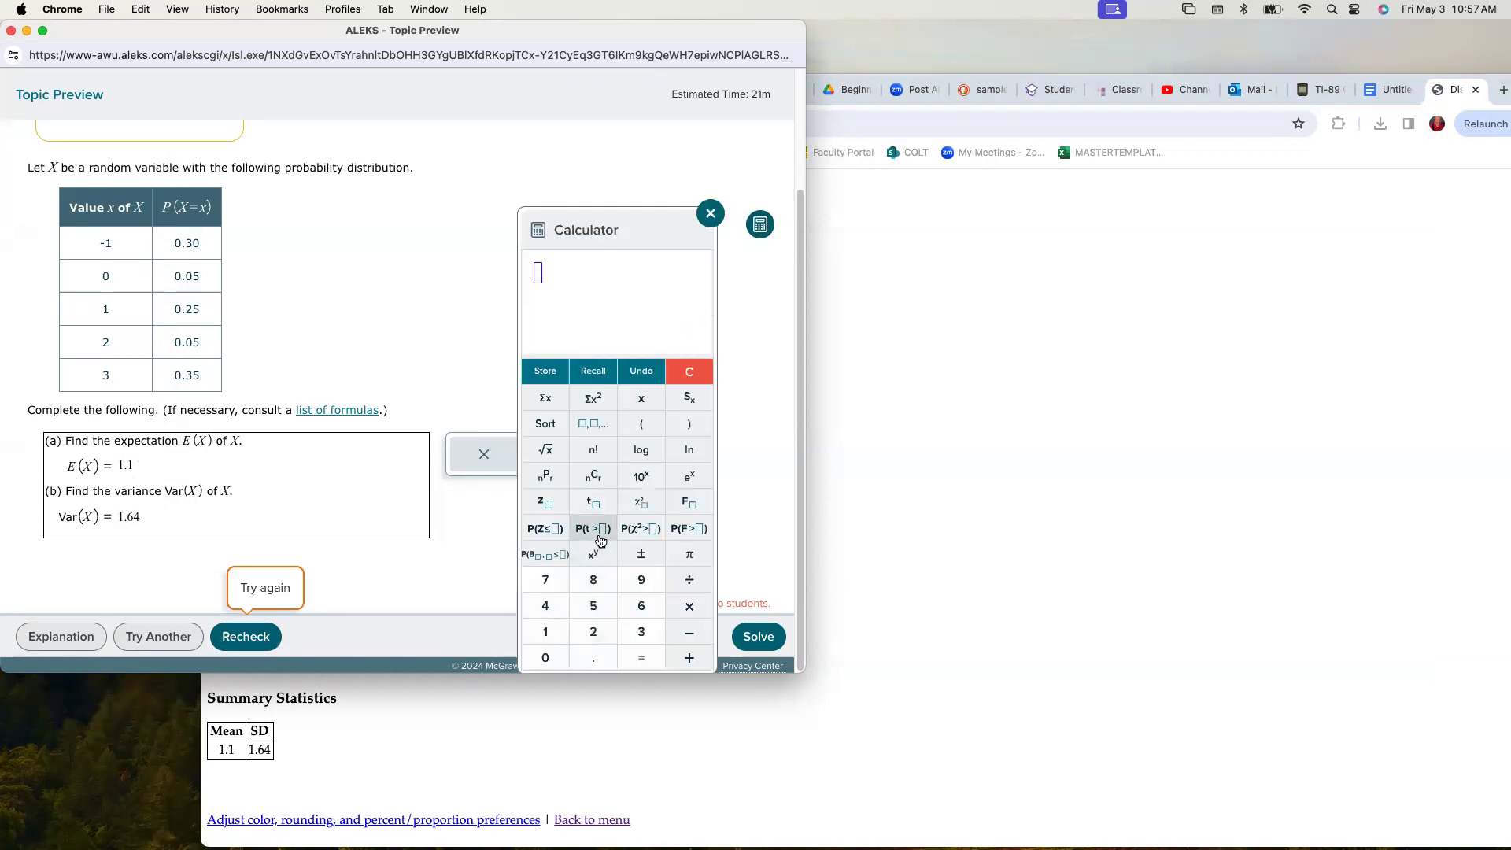
click(637, 429)
click(544, 632)
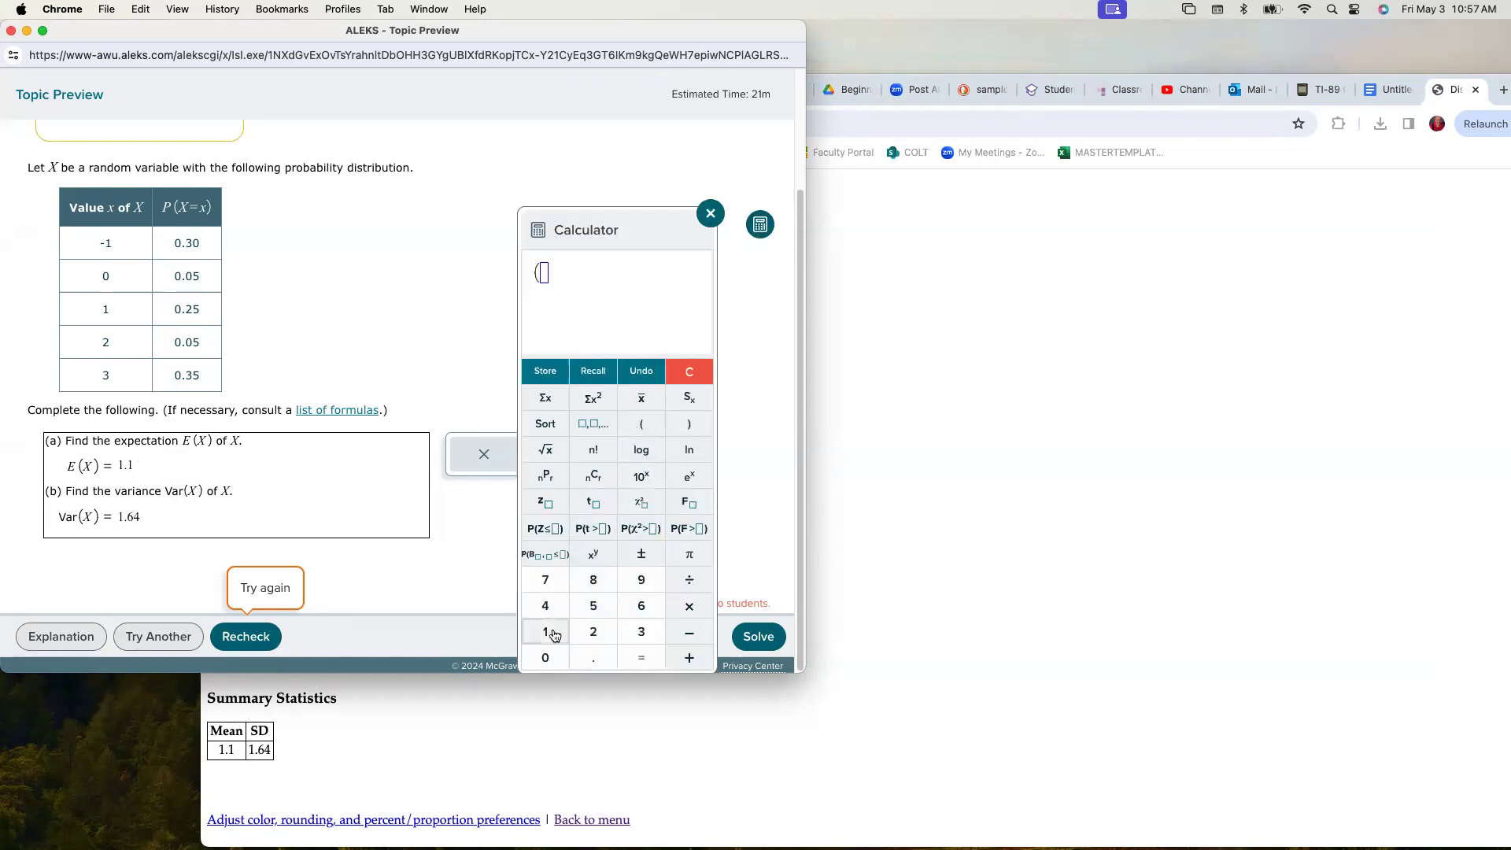
click(593, 657)
click(641, 605)
click(545, 606)
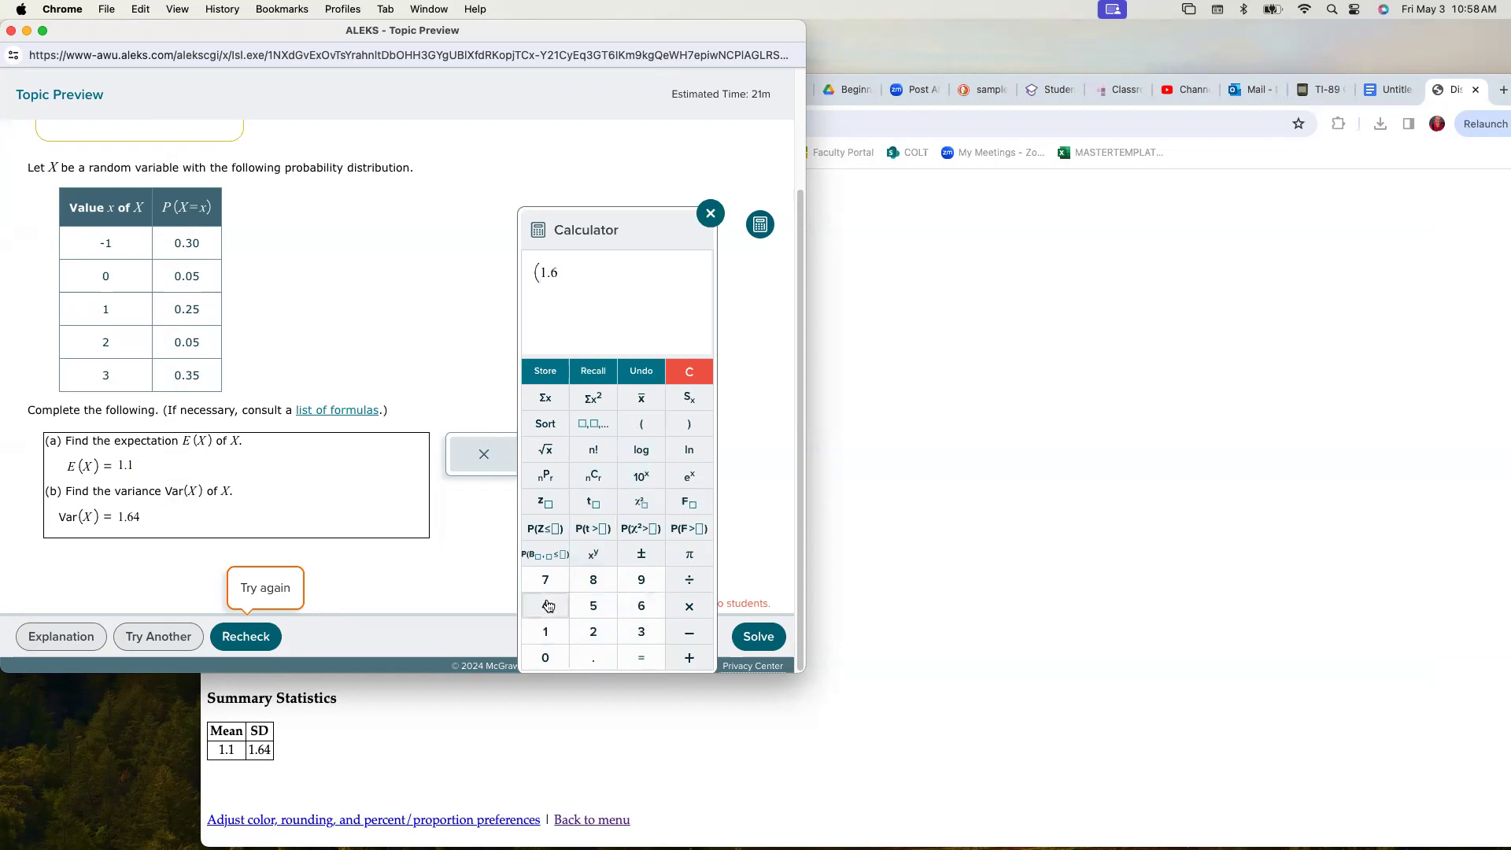
click(689, 424)
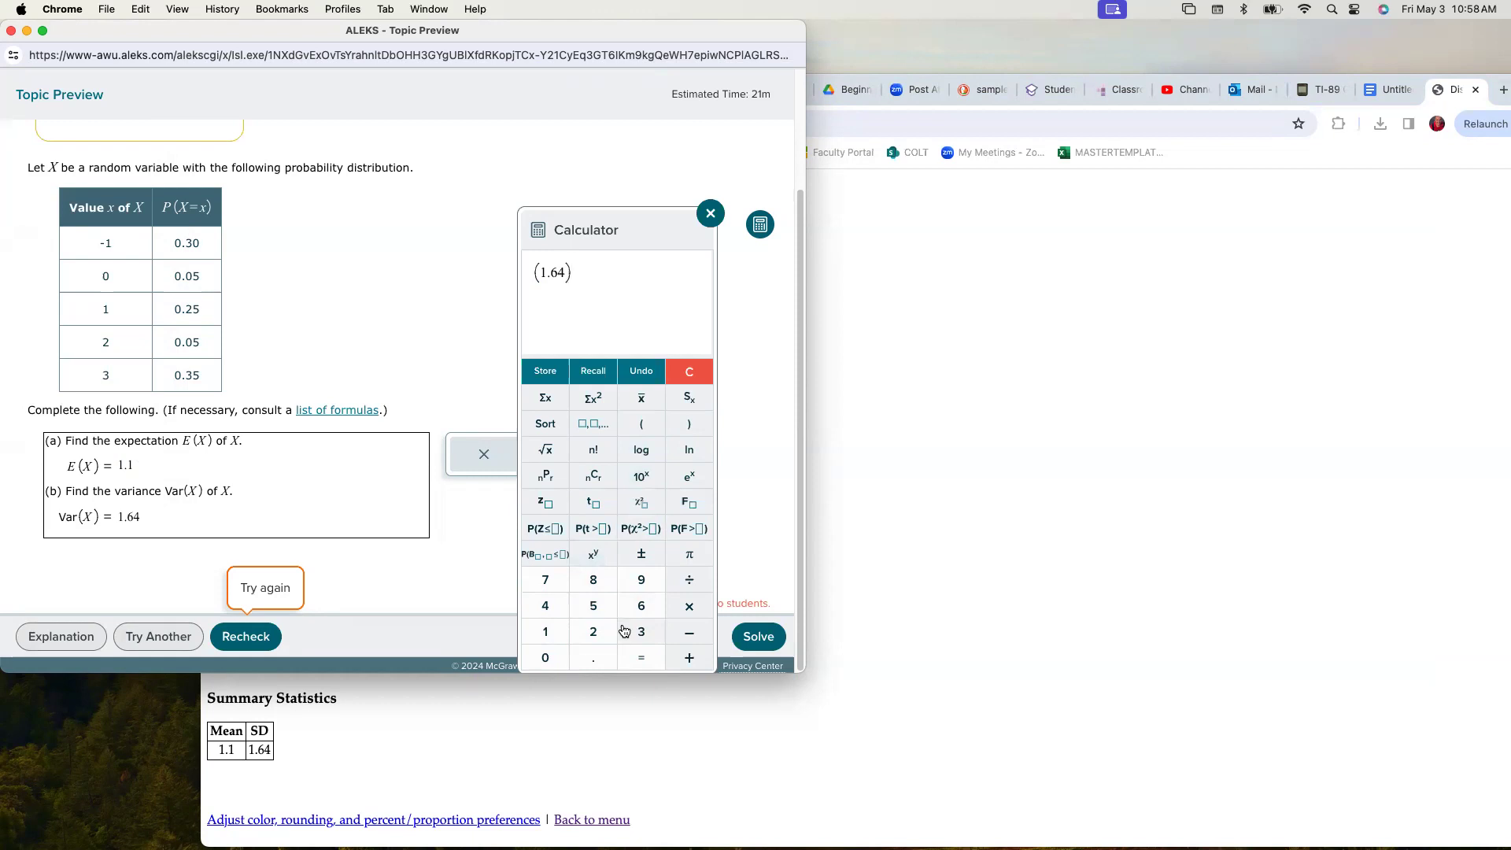
click(585, 562)
text(2)
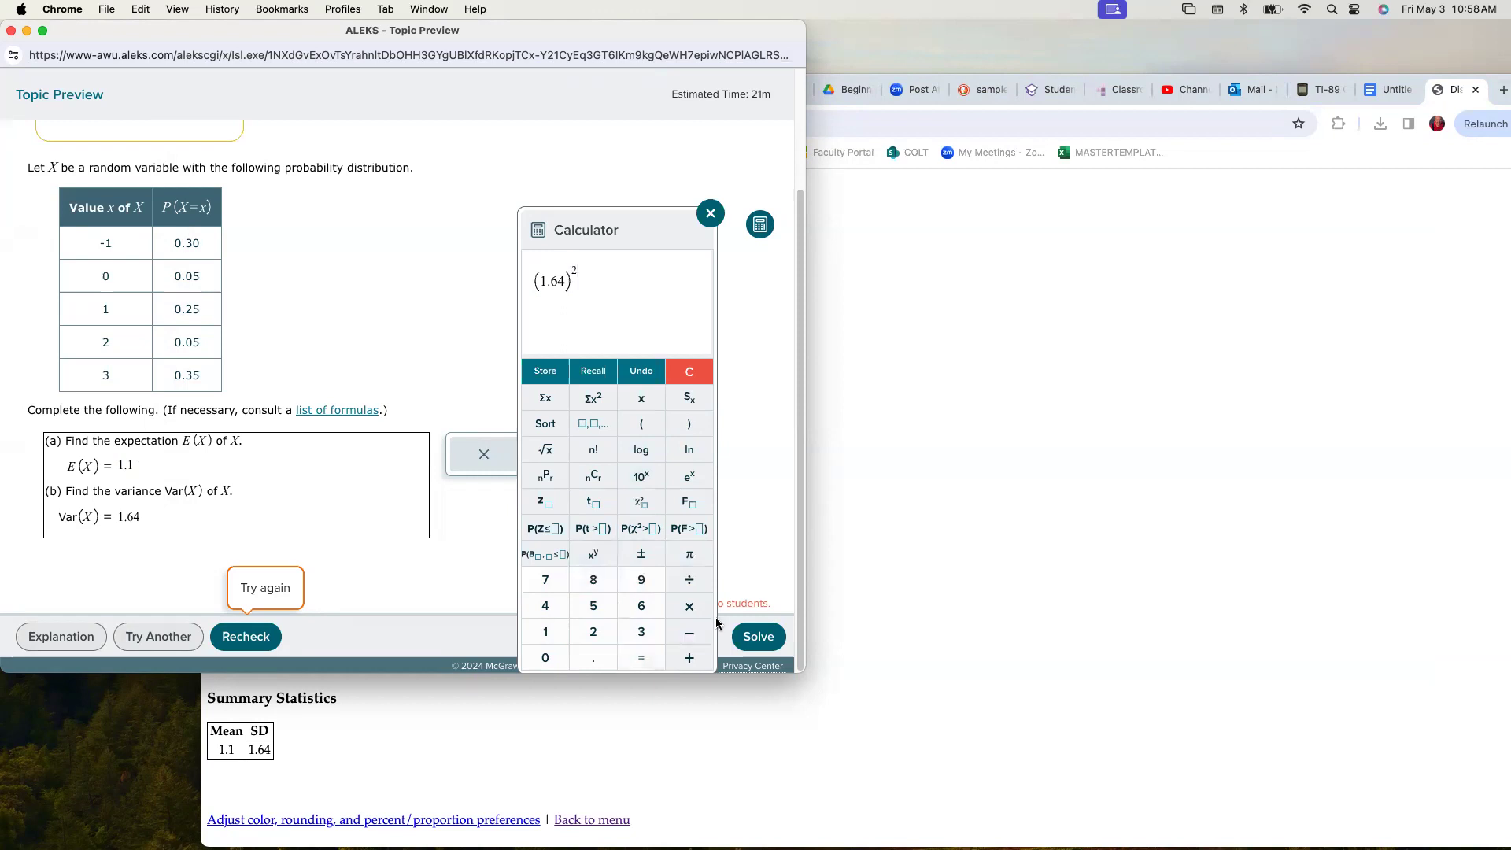
click(644, 664)
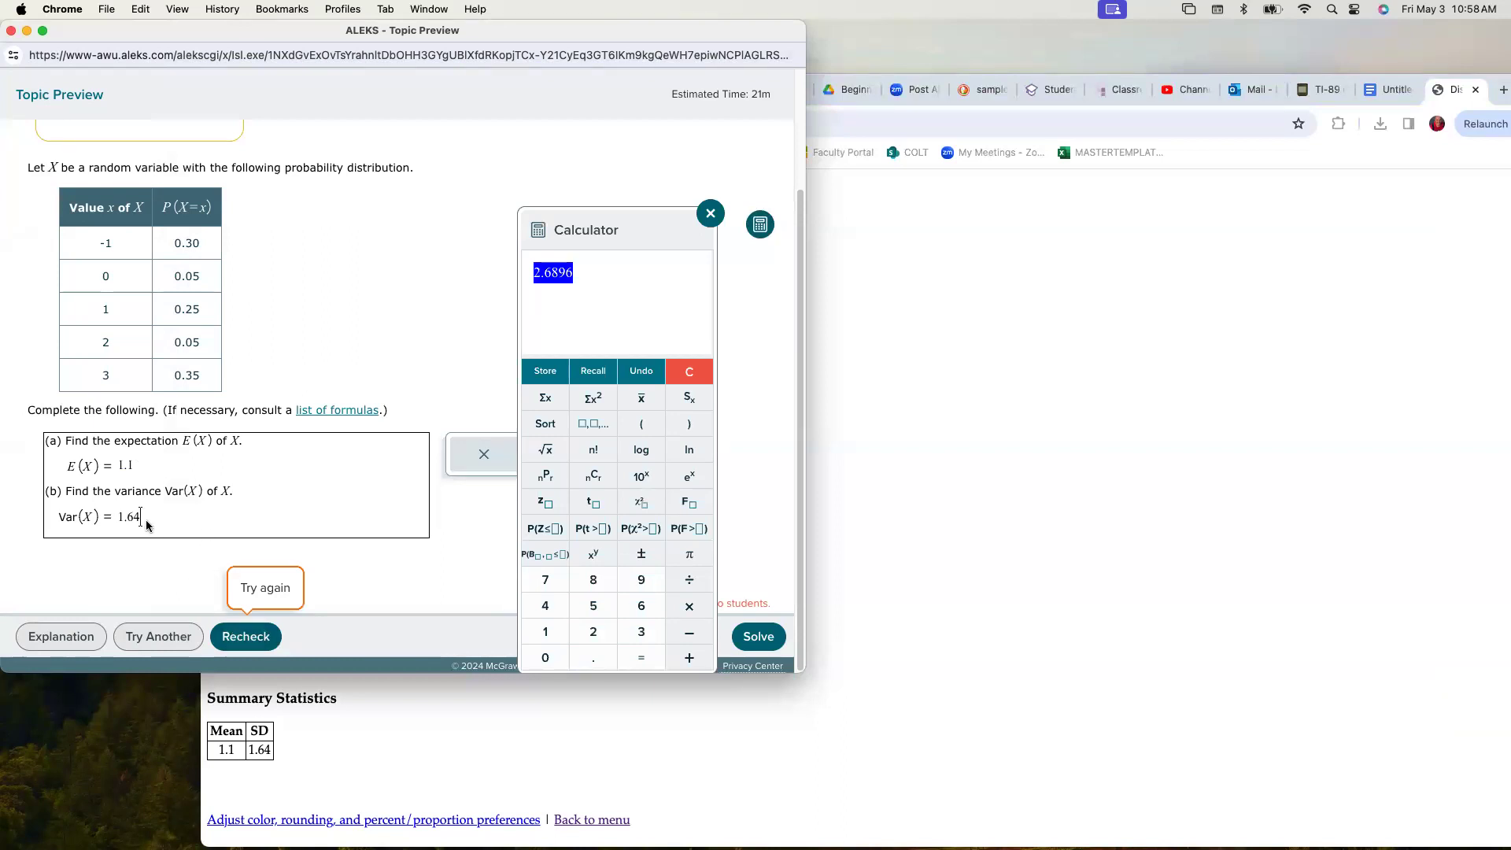
Replace the Var(X) answer with 2.6896 and recheck the problem
drag(142, 519, 108, 523)
key(BackSpace)
key(Return)
text(2)
text(.6896)
click(224, 634)
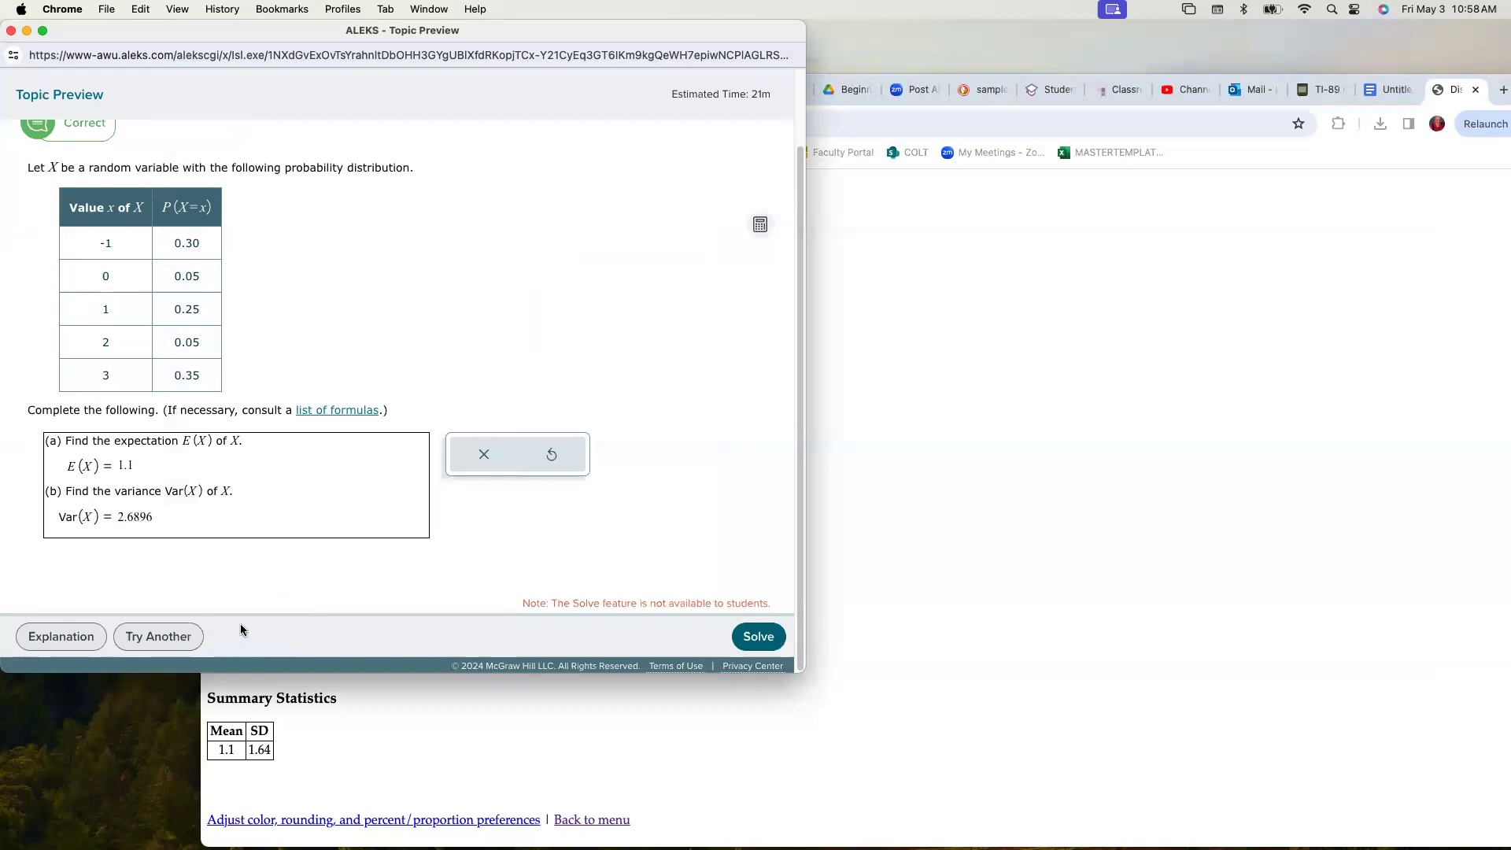
Open the problem's explanation and examine the formulas and worked calculations for the expectation and variance of X
scroll(314, 540, down, 1)
click(63, 636)
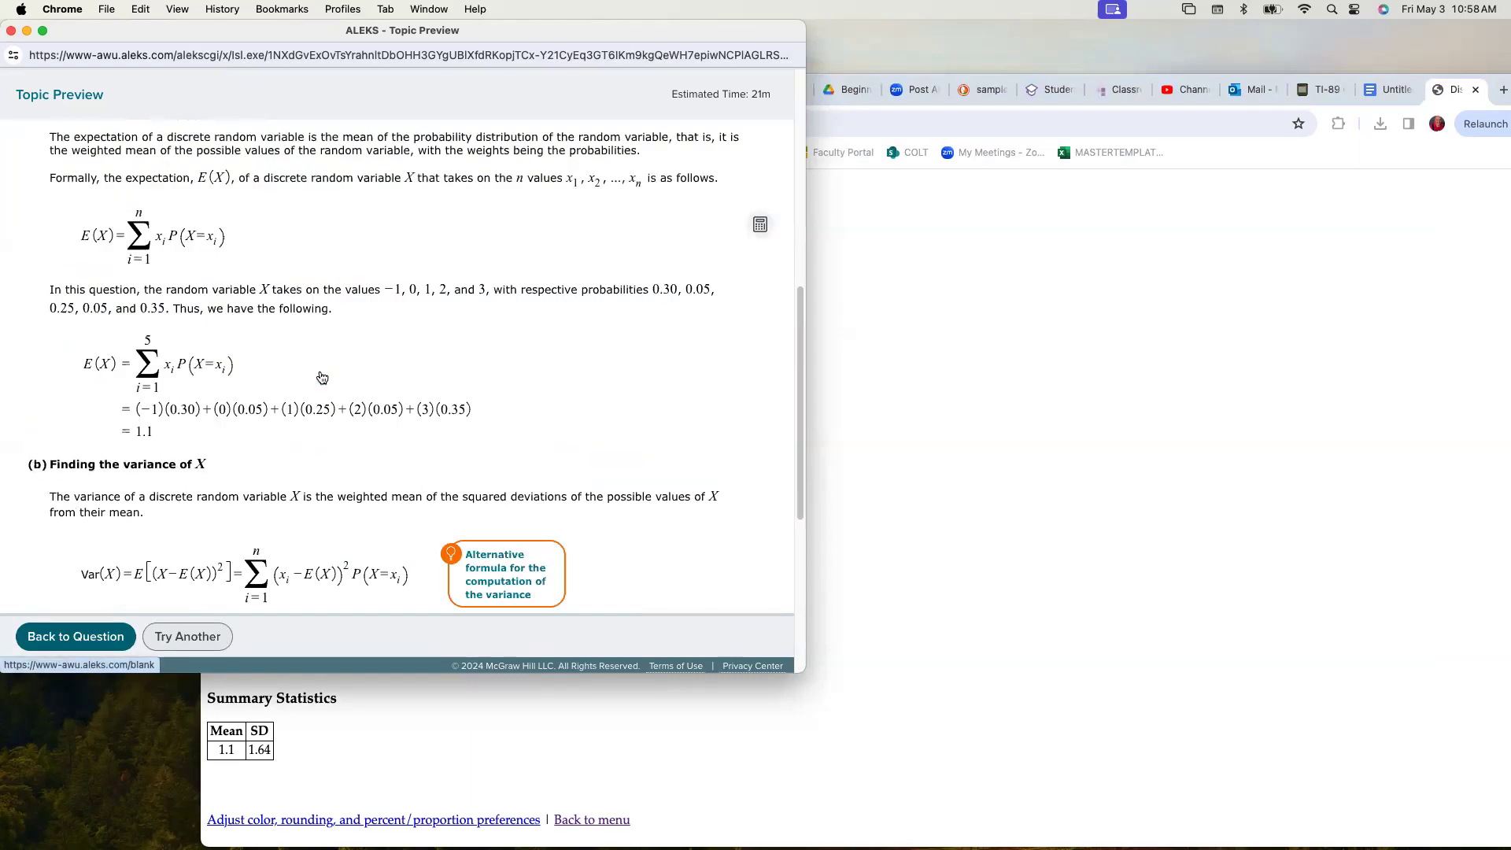
scroll(320, 376, down, 5)
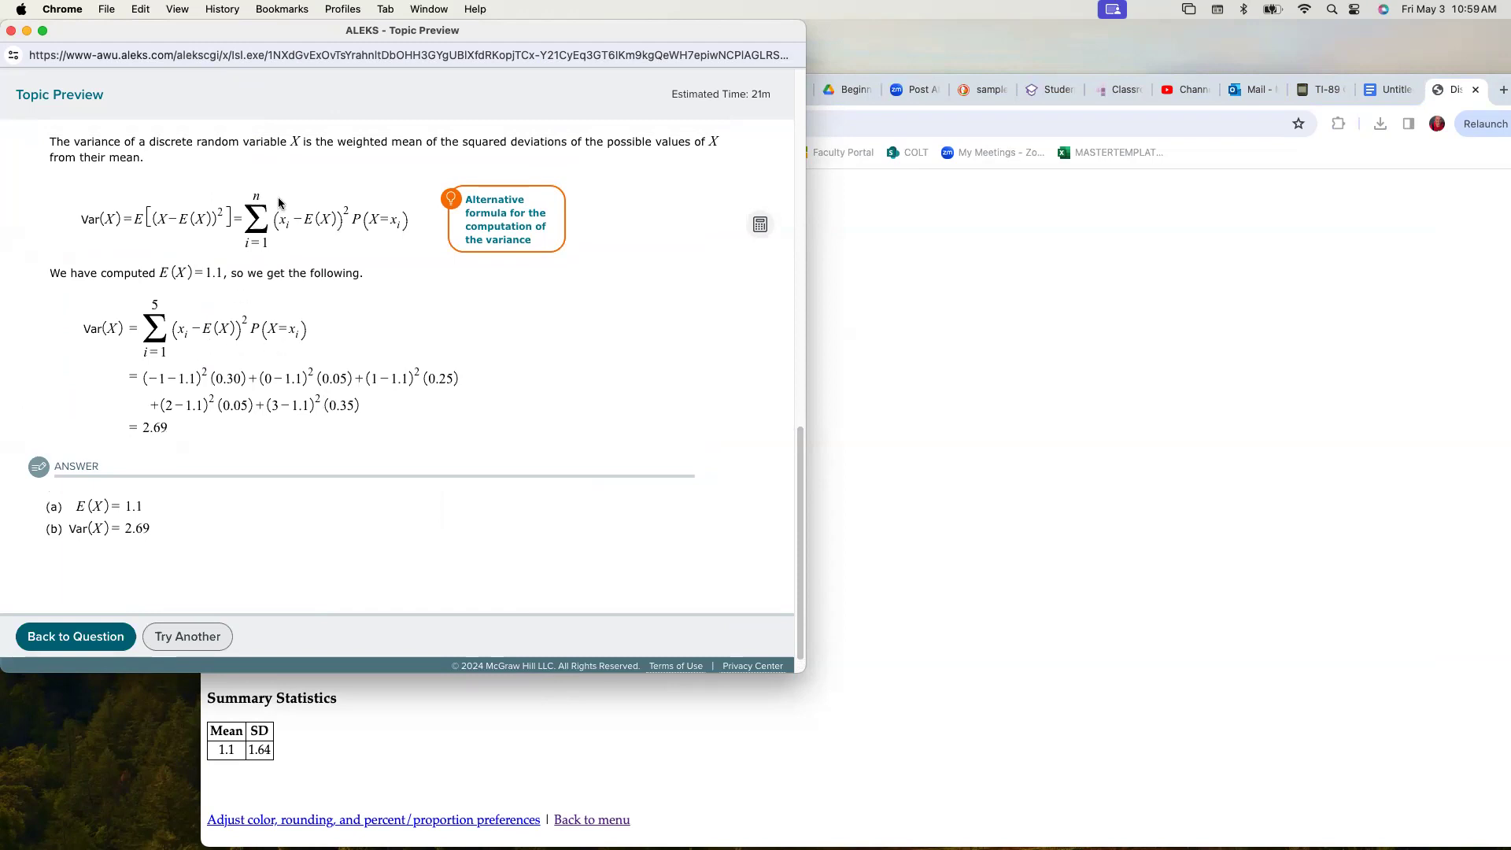
scroll(291, 240, up, 3)
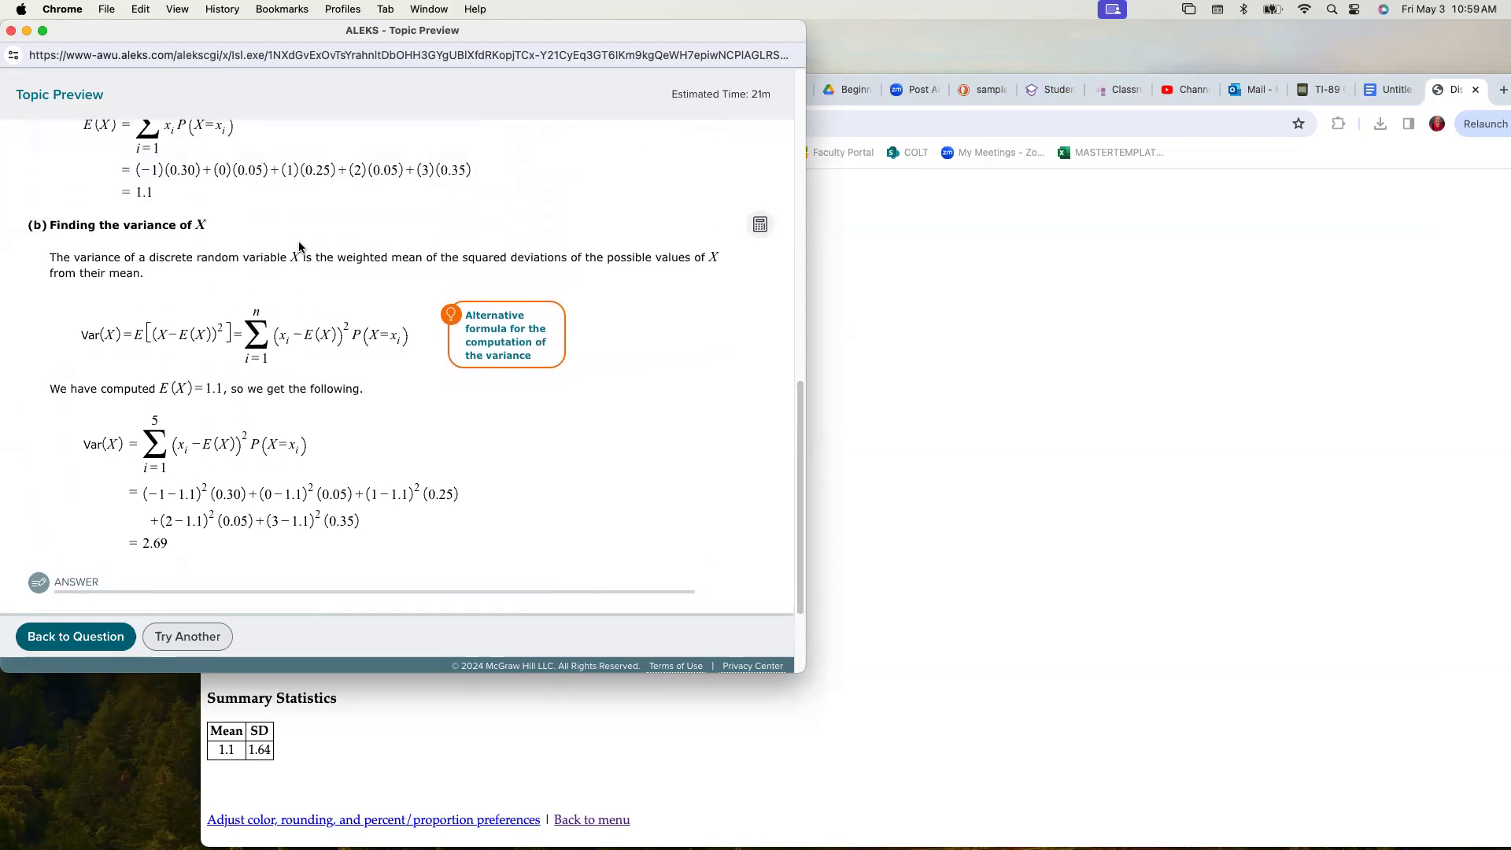
scroll(299, 247, up, 3)
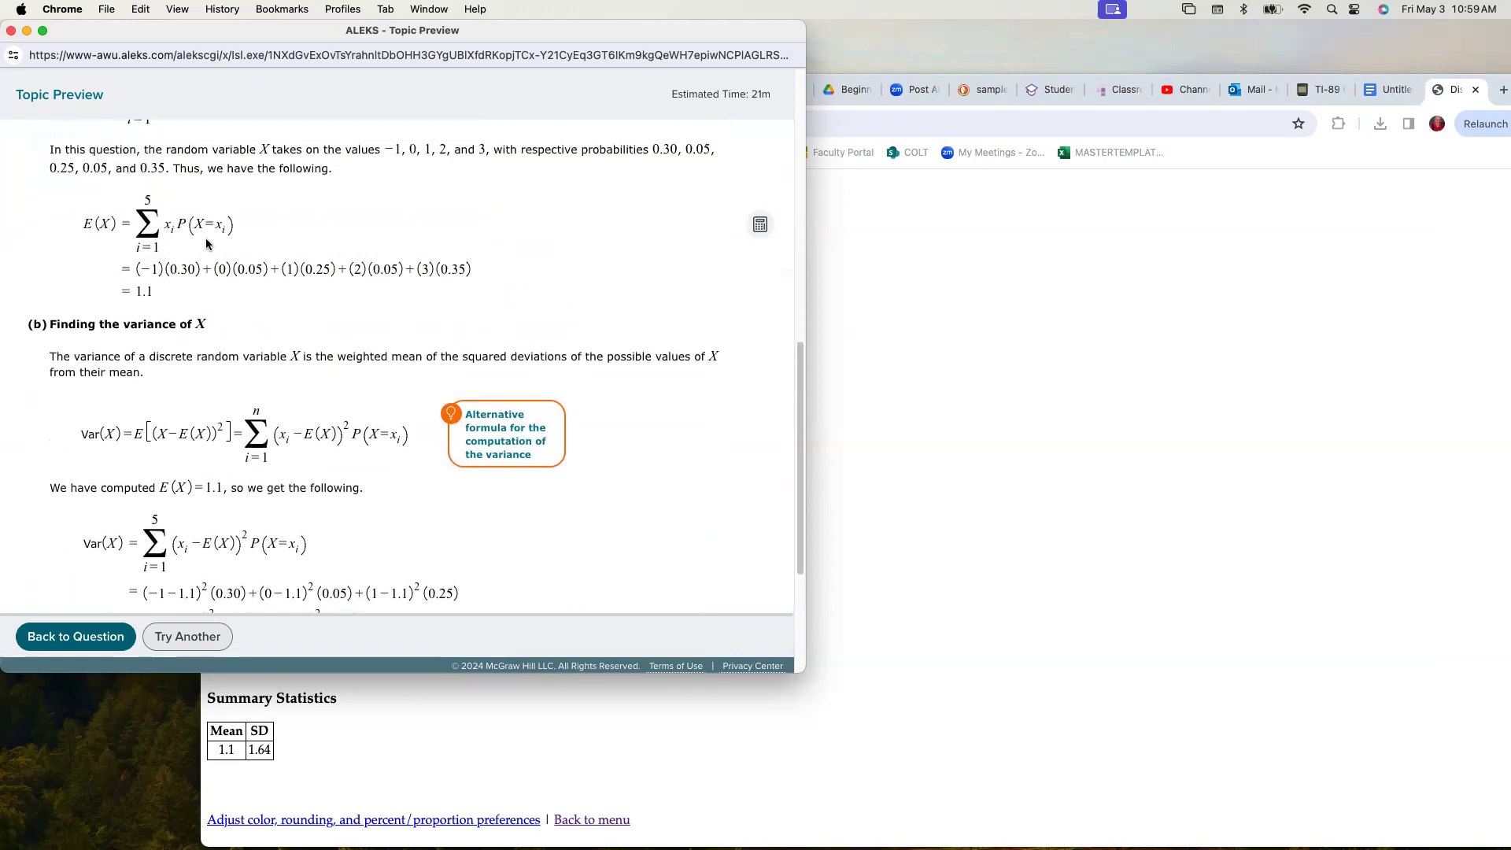
scroll(228, 453, down, 1)
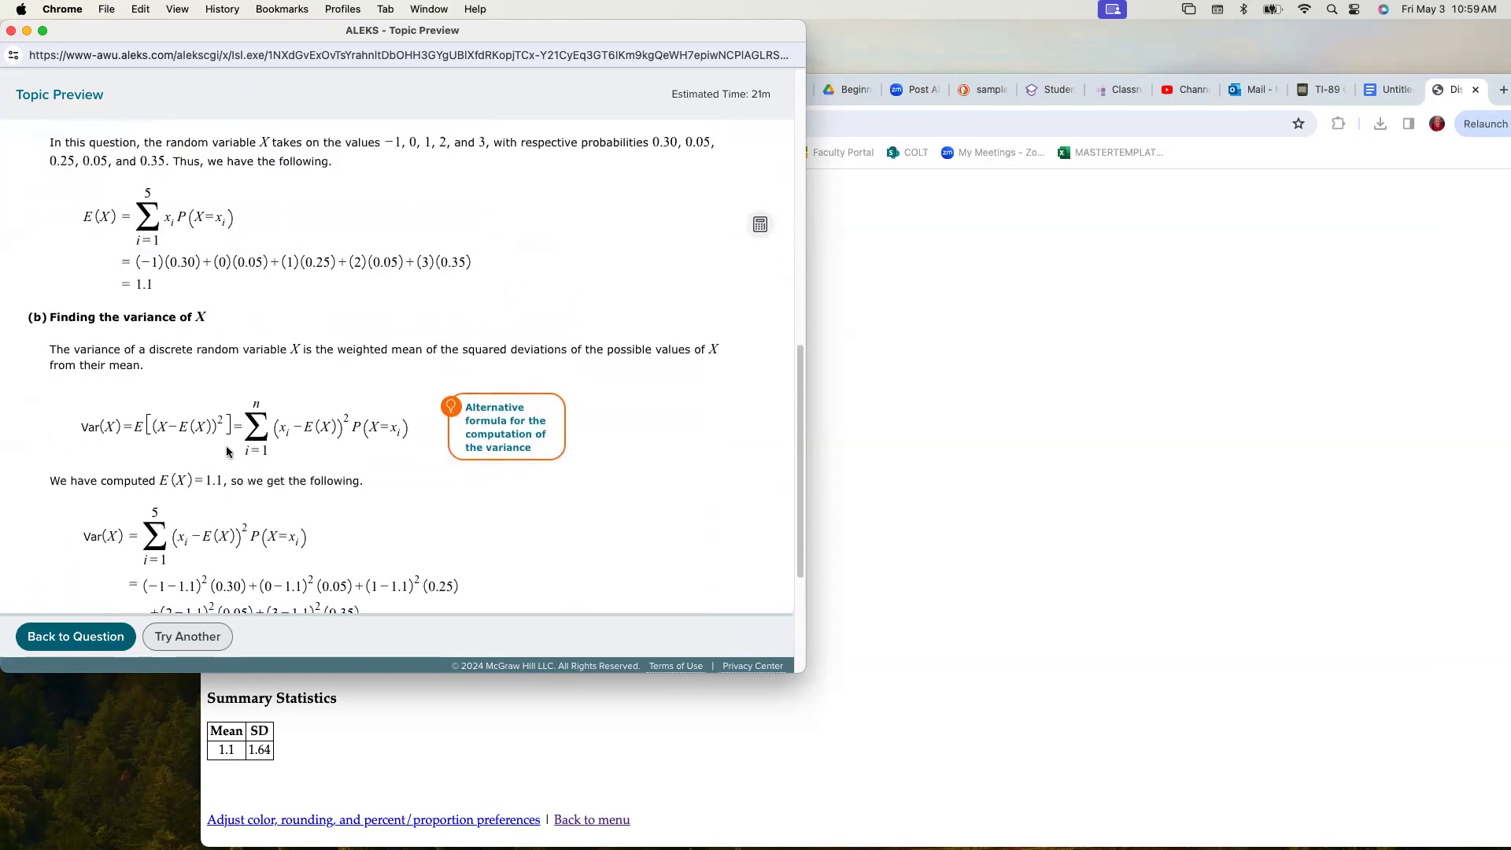
scroll(272, 439, down, 3)
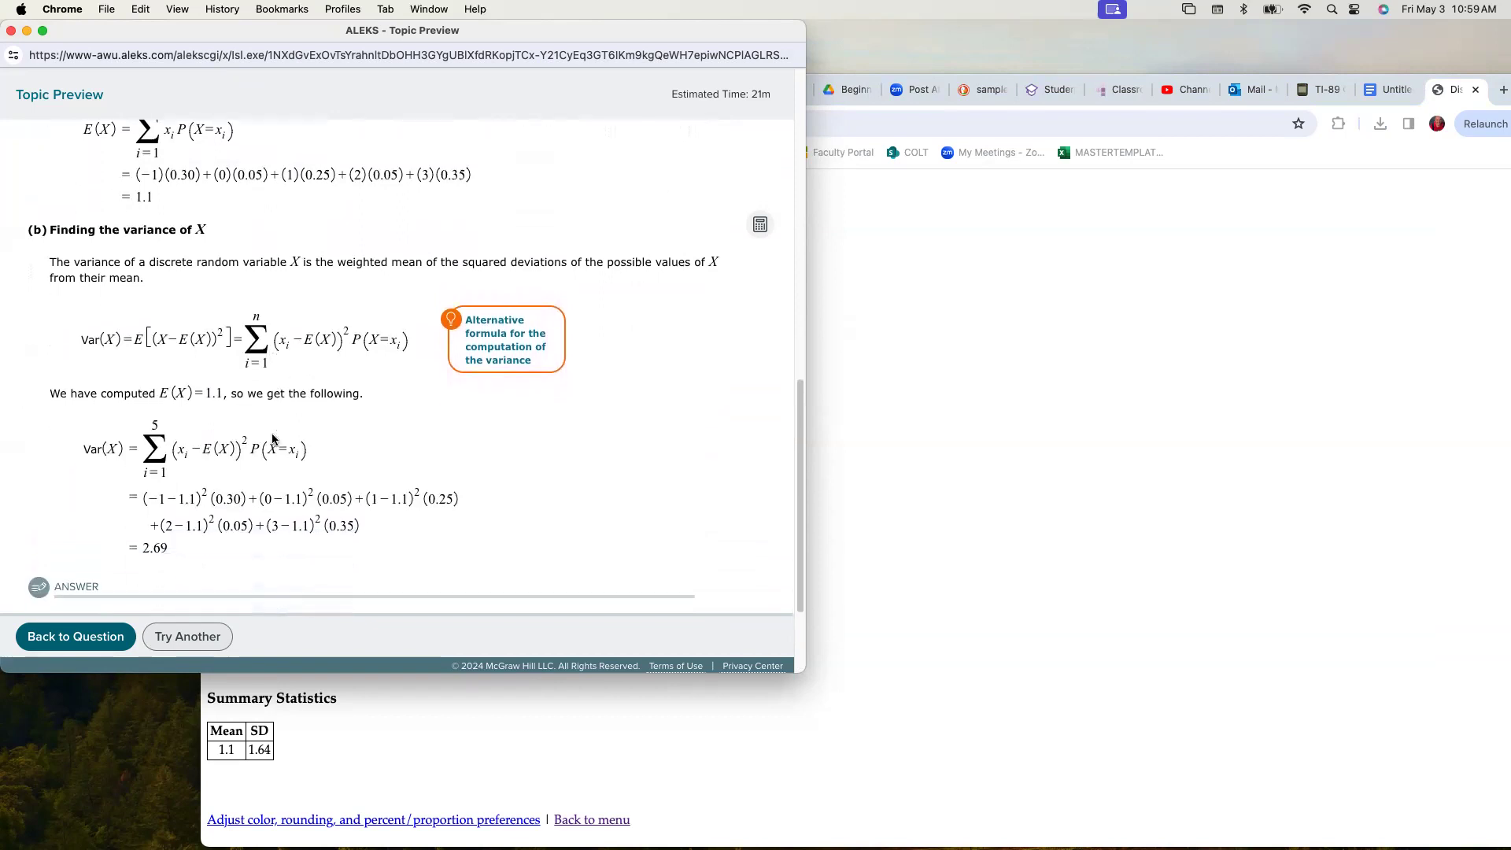
scroll(274, 437, up, 1)
scroll(272, 425, up, 4)
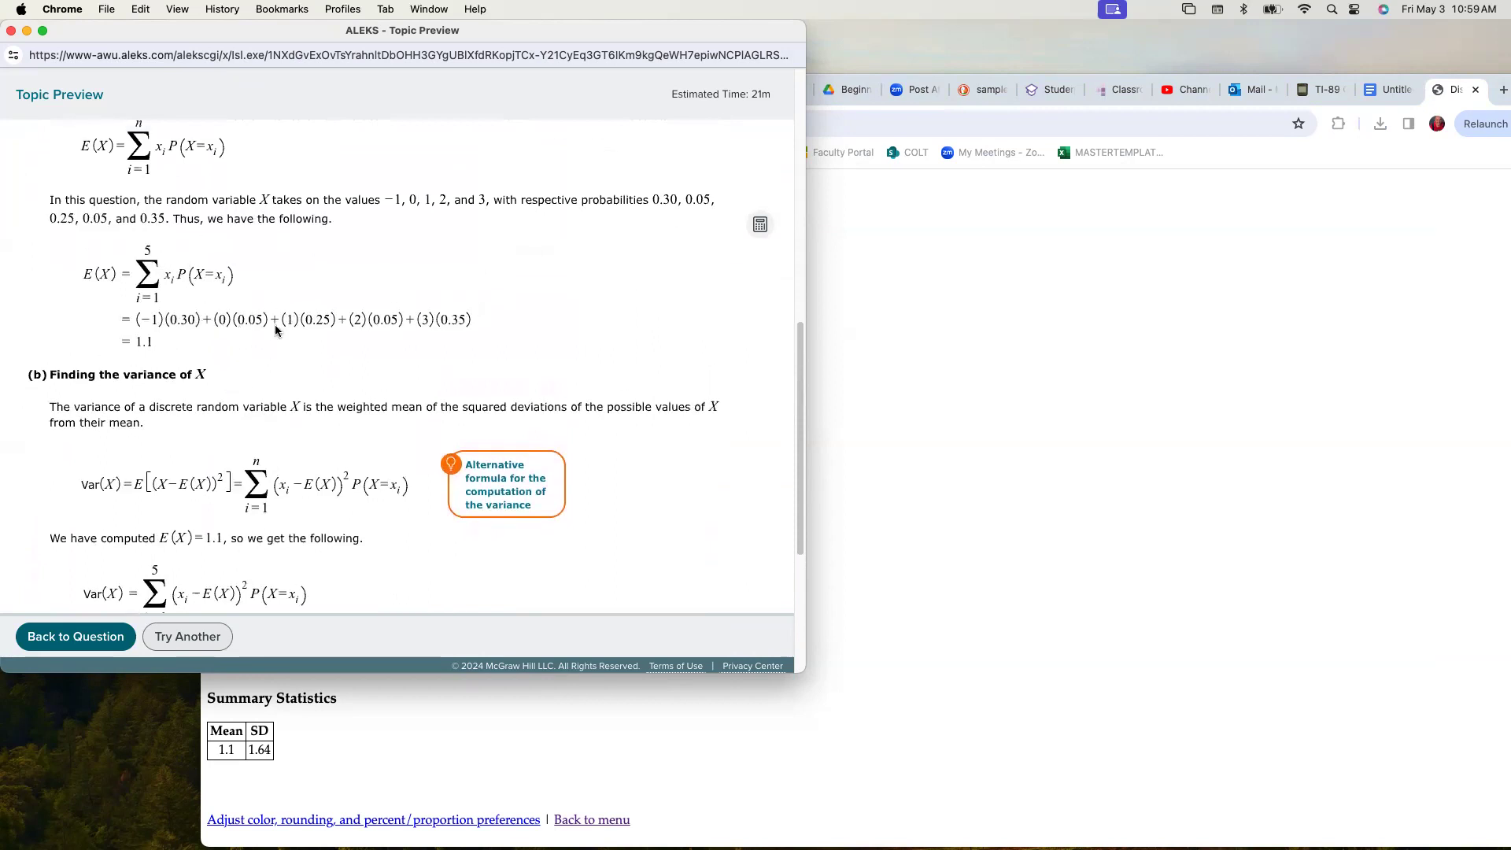
scroll(331, 381, down, 3)
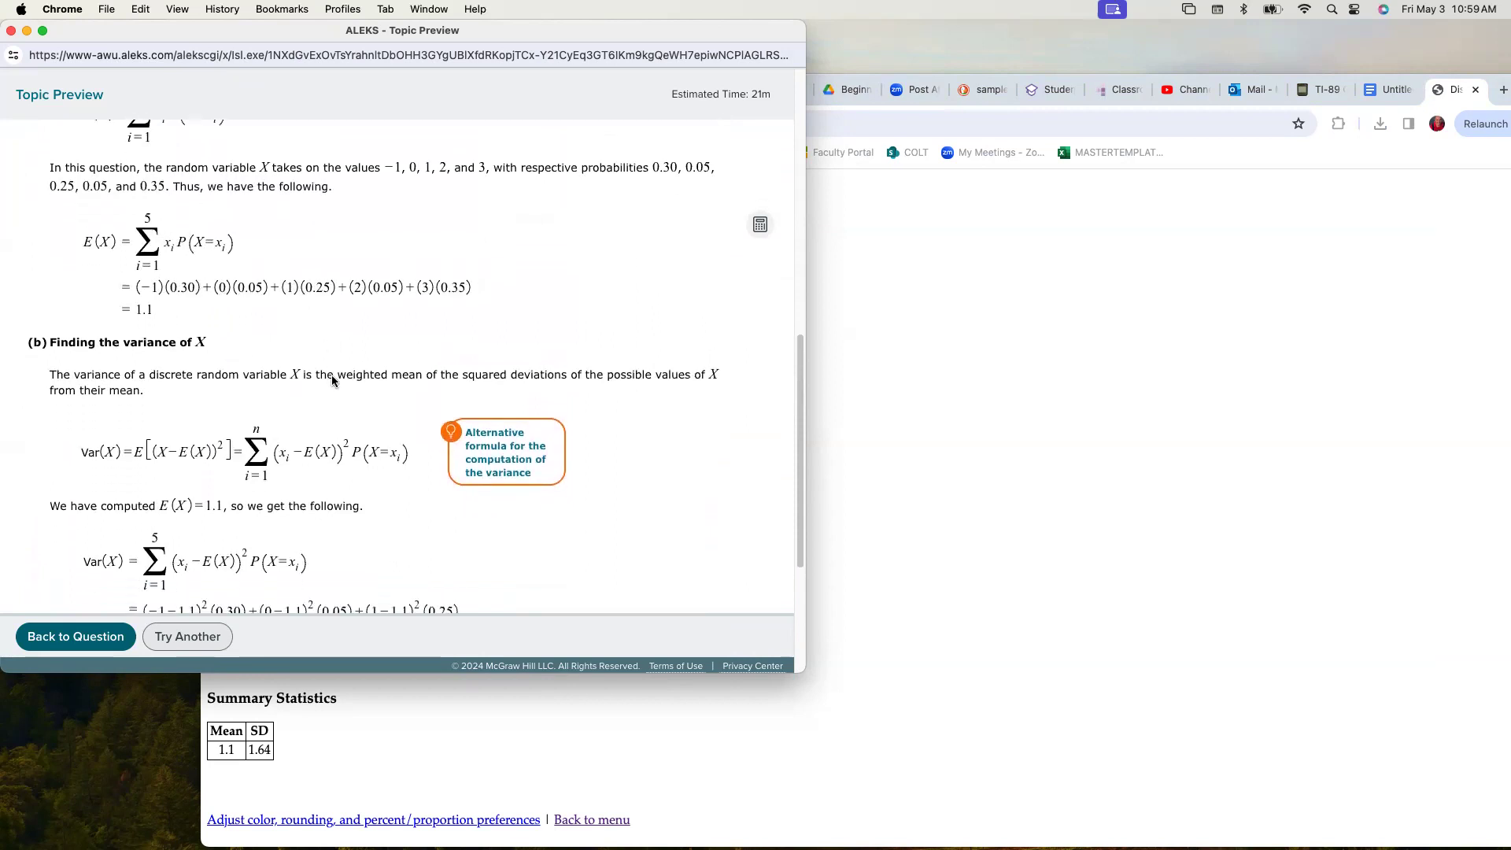
scroll(332, 380, down, 2)
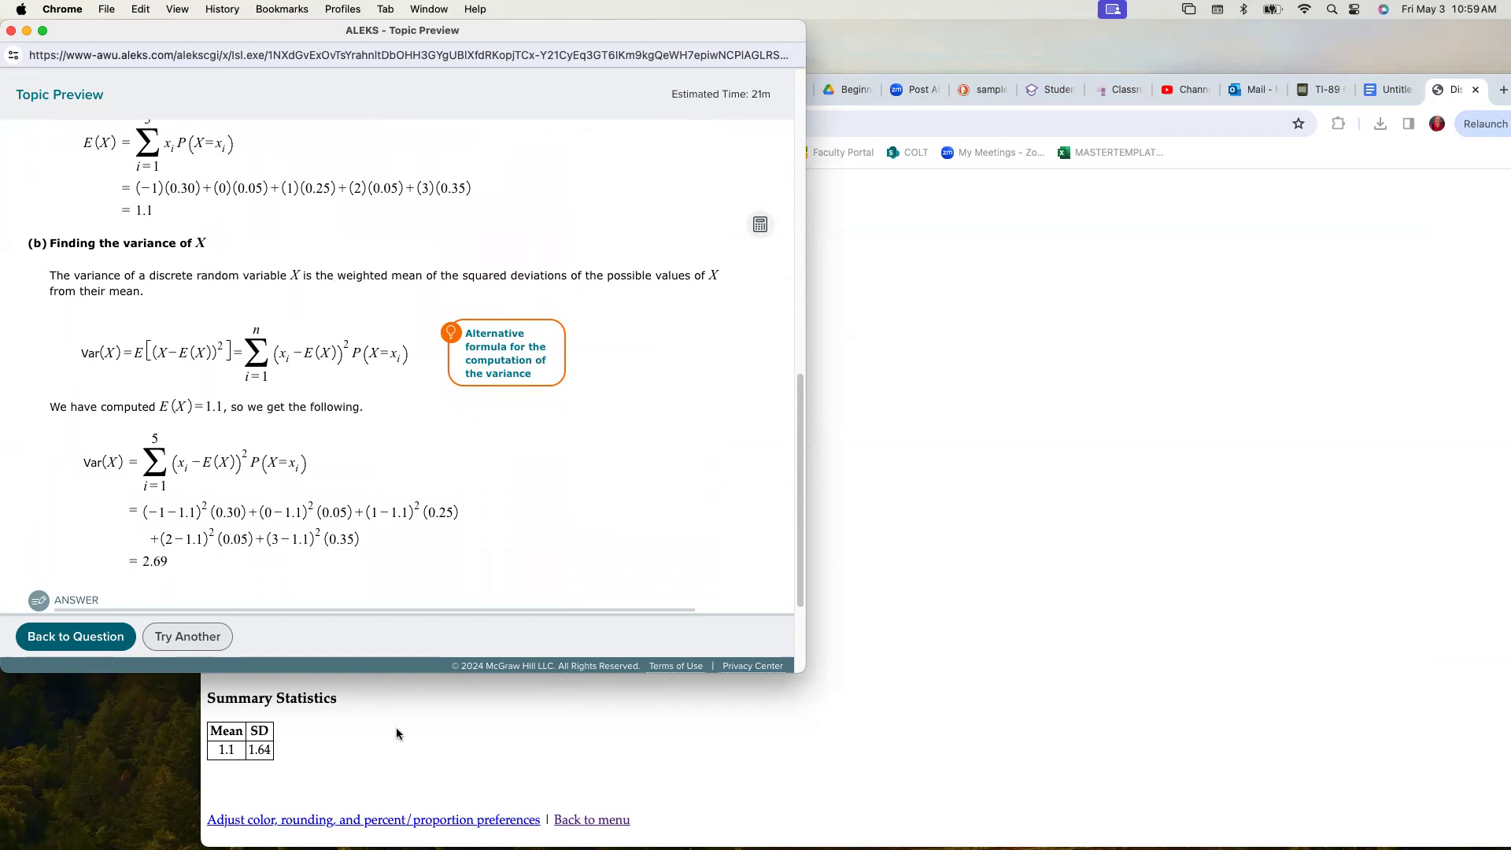
scroll(397, 732, up, 2)
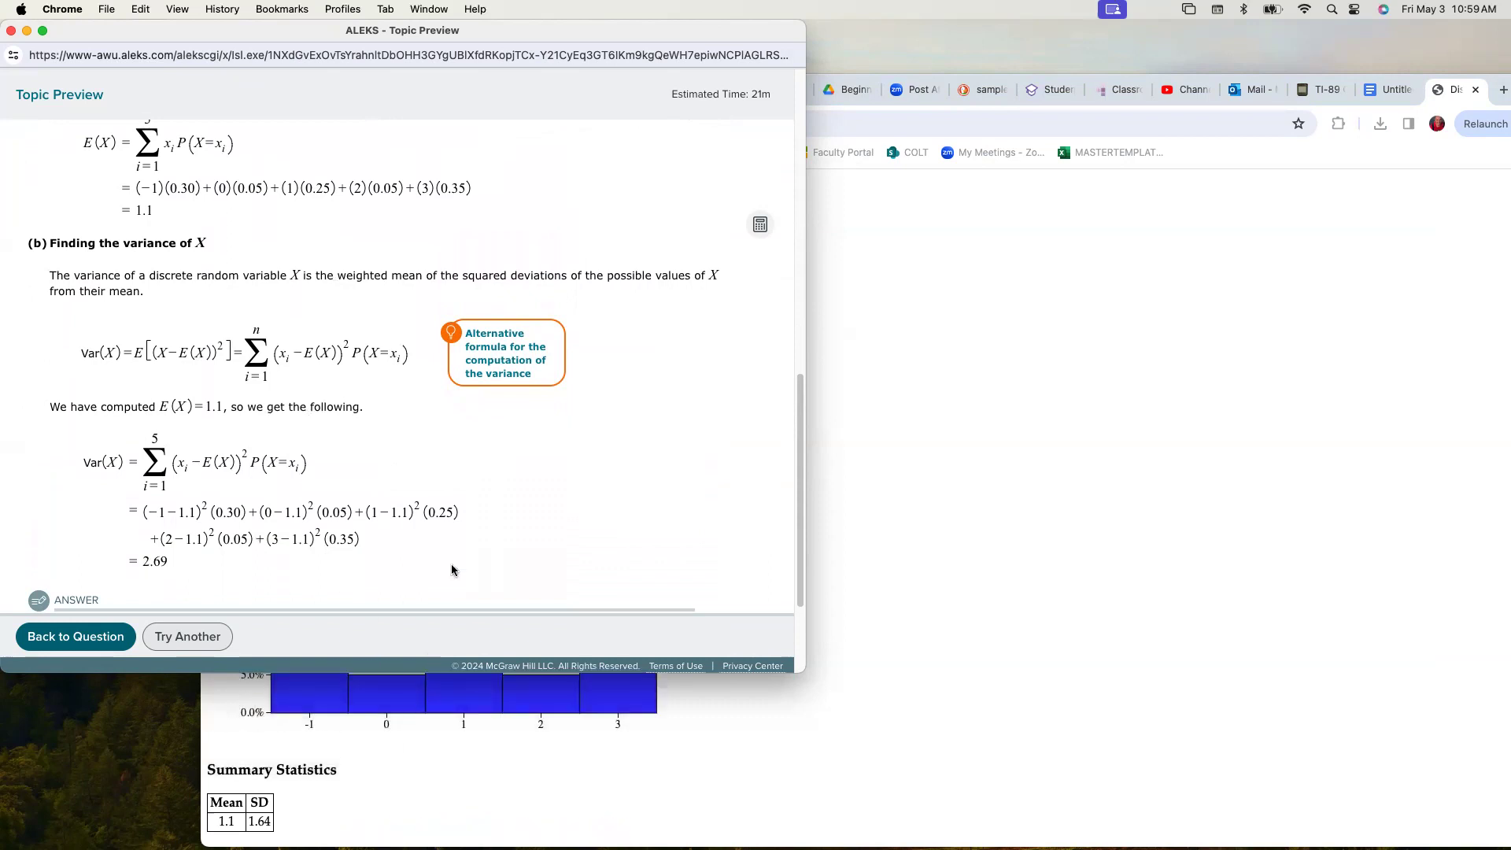
scroll(157, 551, up, 2)
Return to the expectation and variance question and have ALEKS solve it to fill in both answers
click(87, 637)
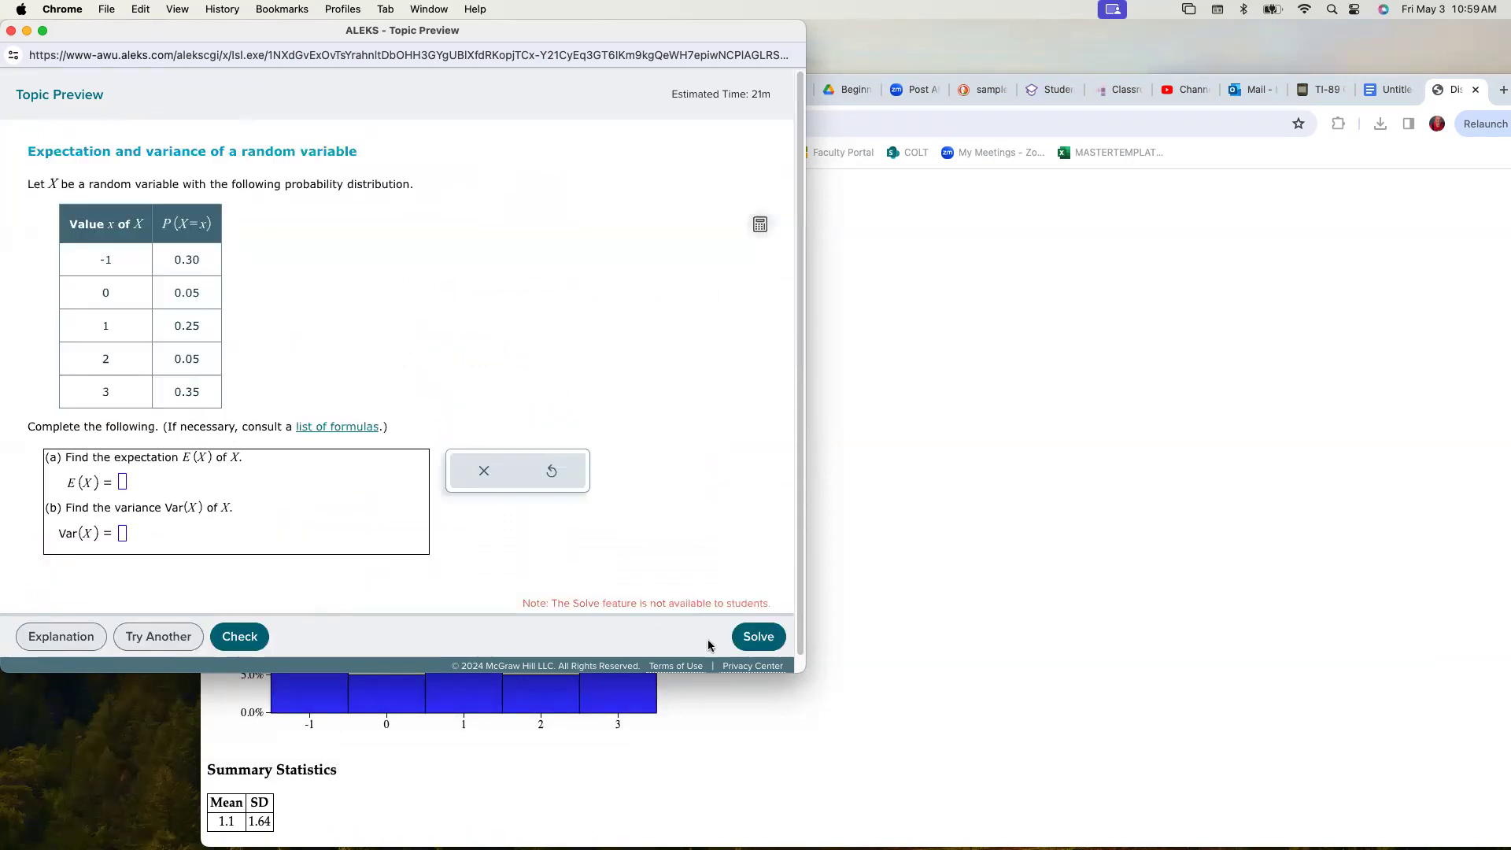
click(749, 647)
scroll(152, 548, down, 1)
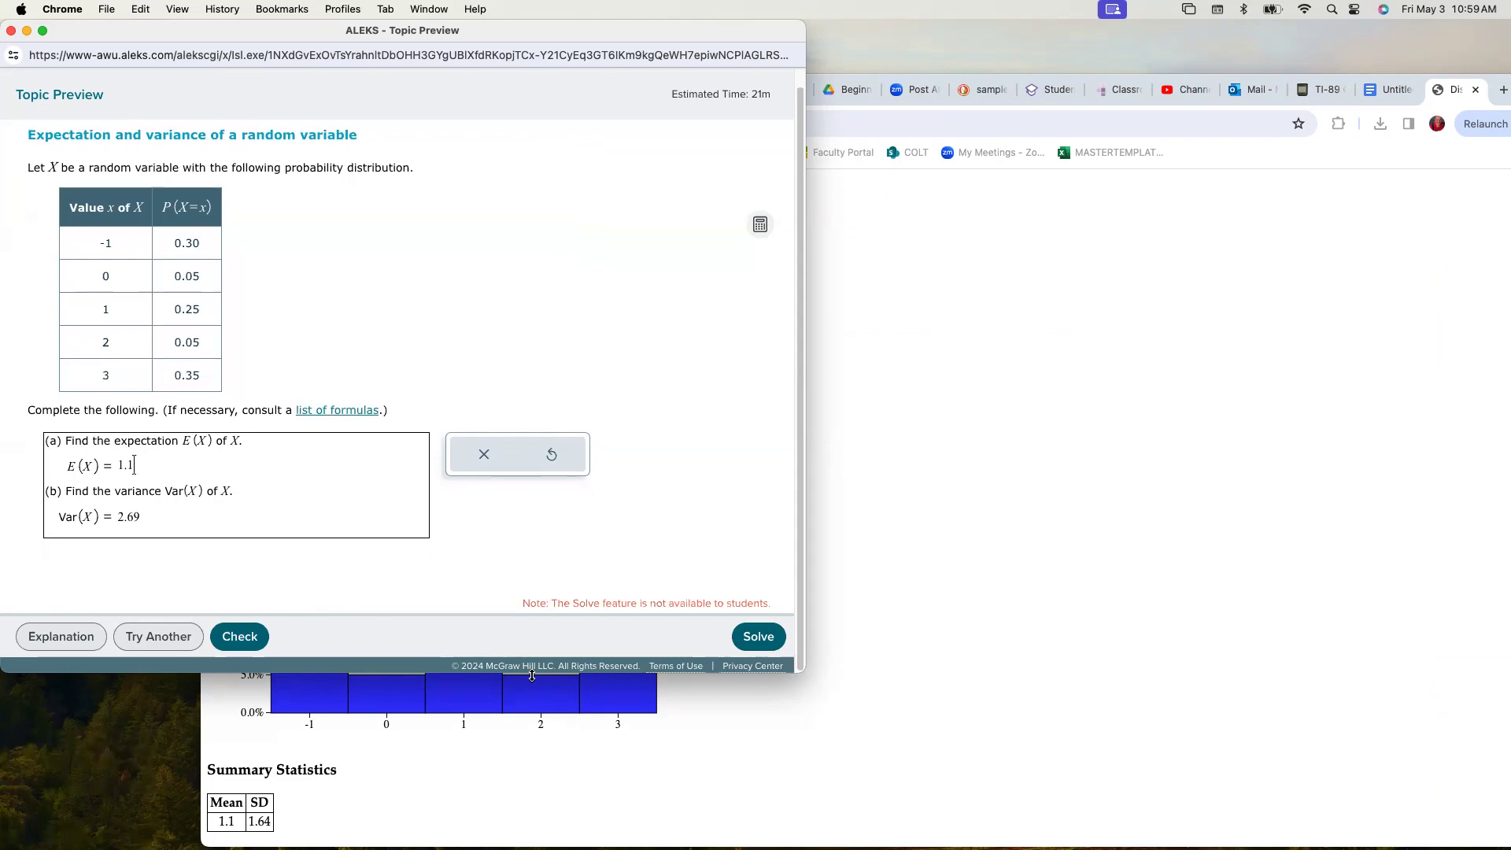
scroll(592, 690, up, 3)
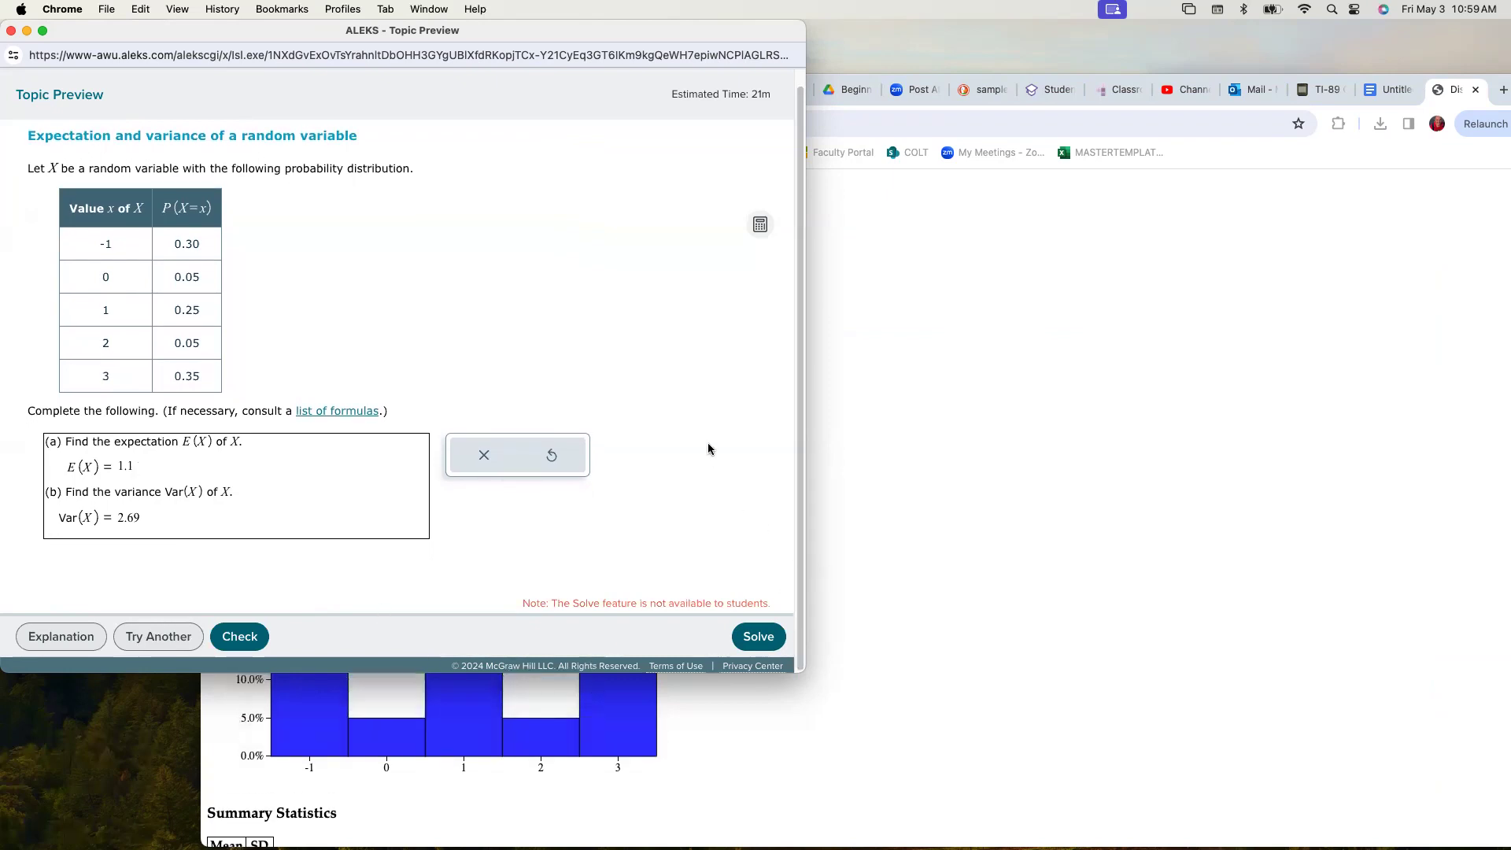
scroll(706, 448, up, 1)
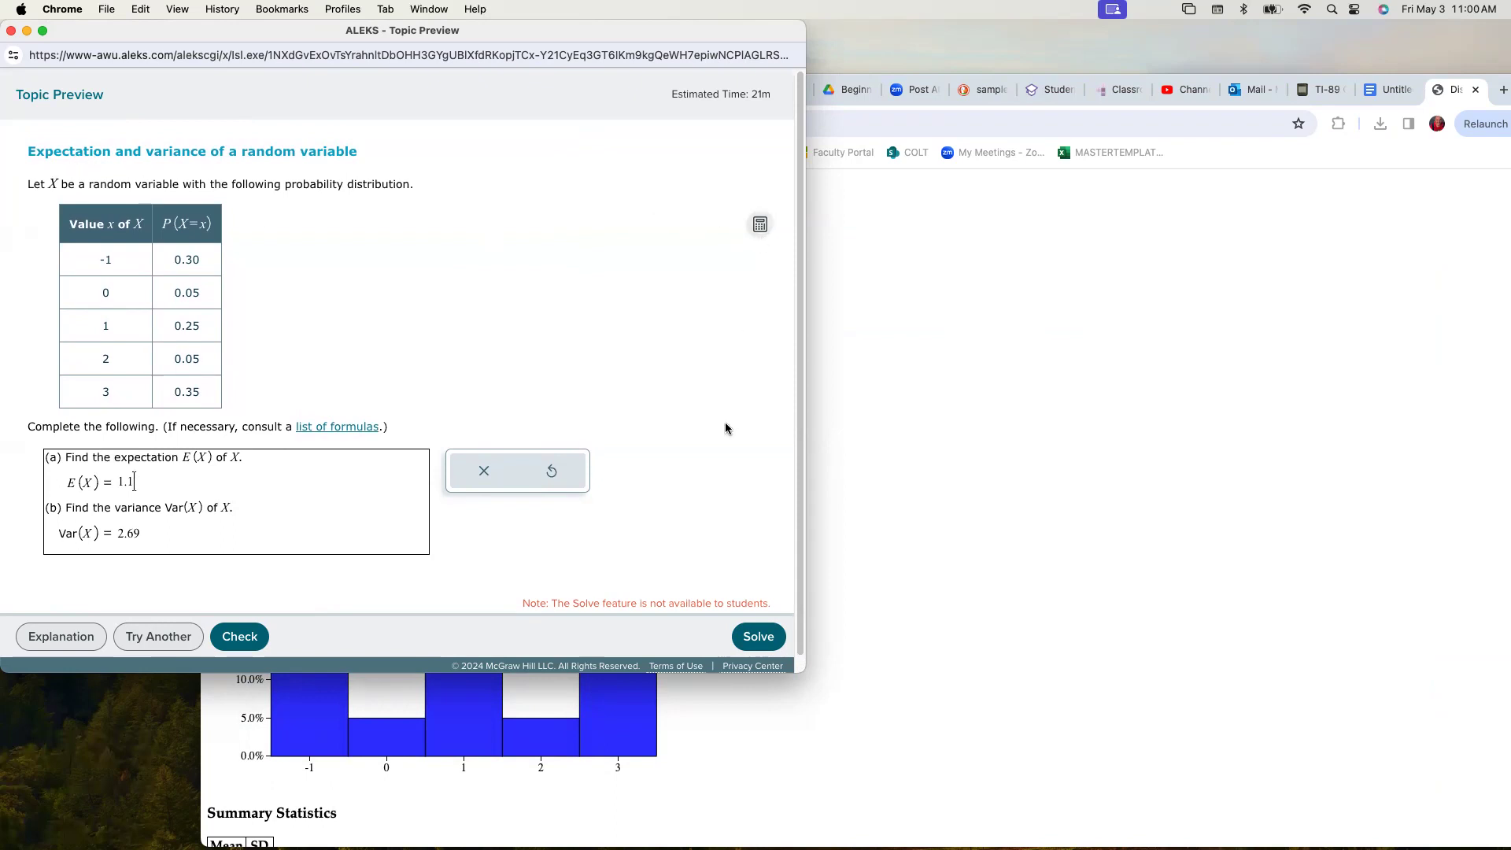
Go back to the ALEKS module list, preview the topic "Computing expected value in a business application", and read the warranty question
click(907, 366)
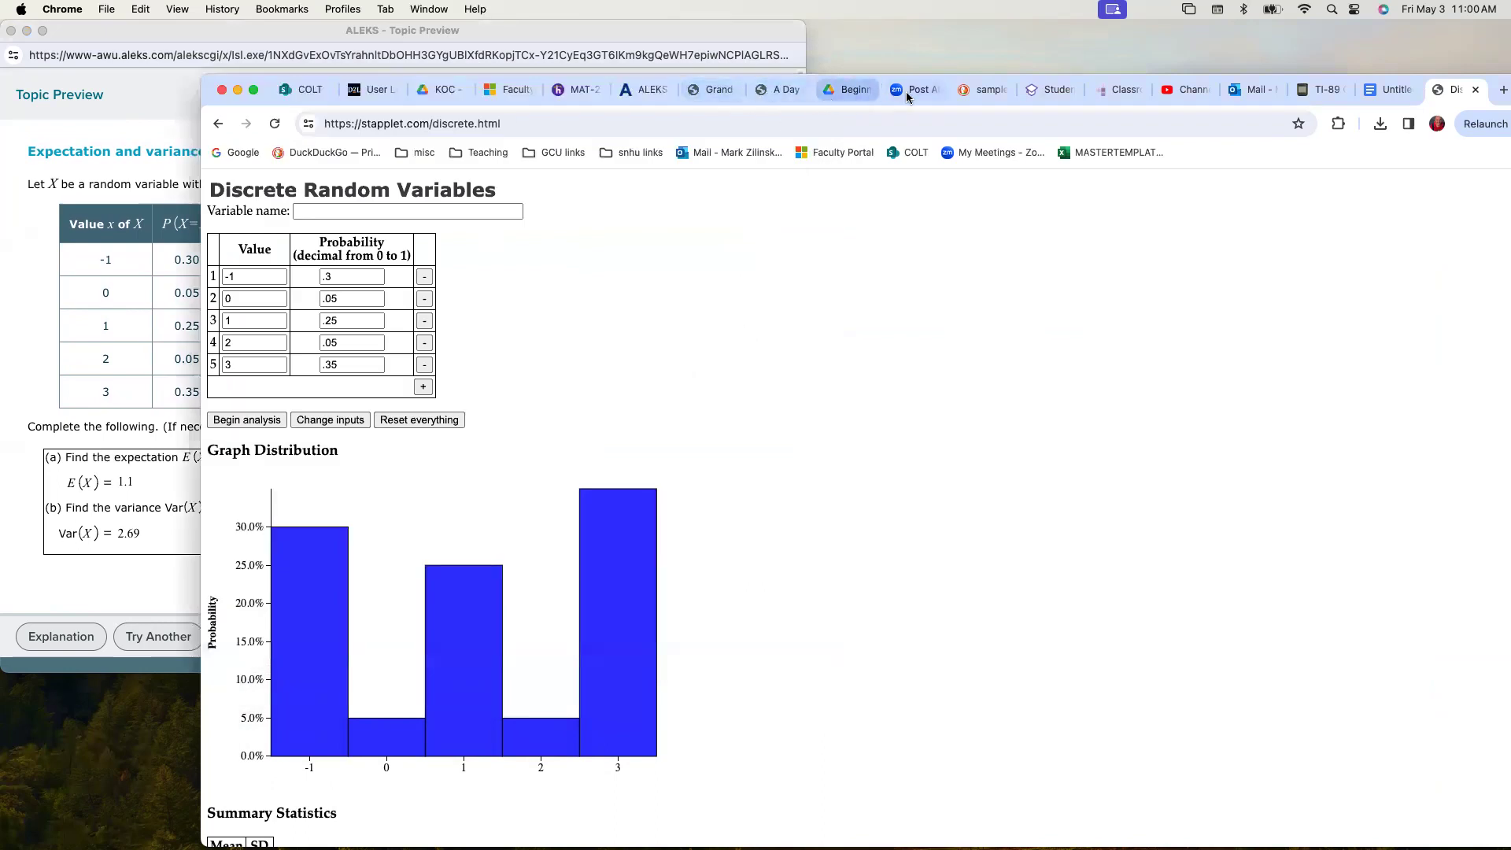
click(641, 90)
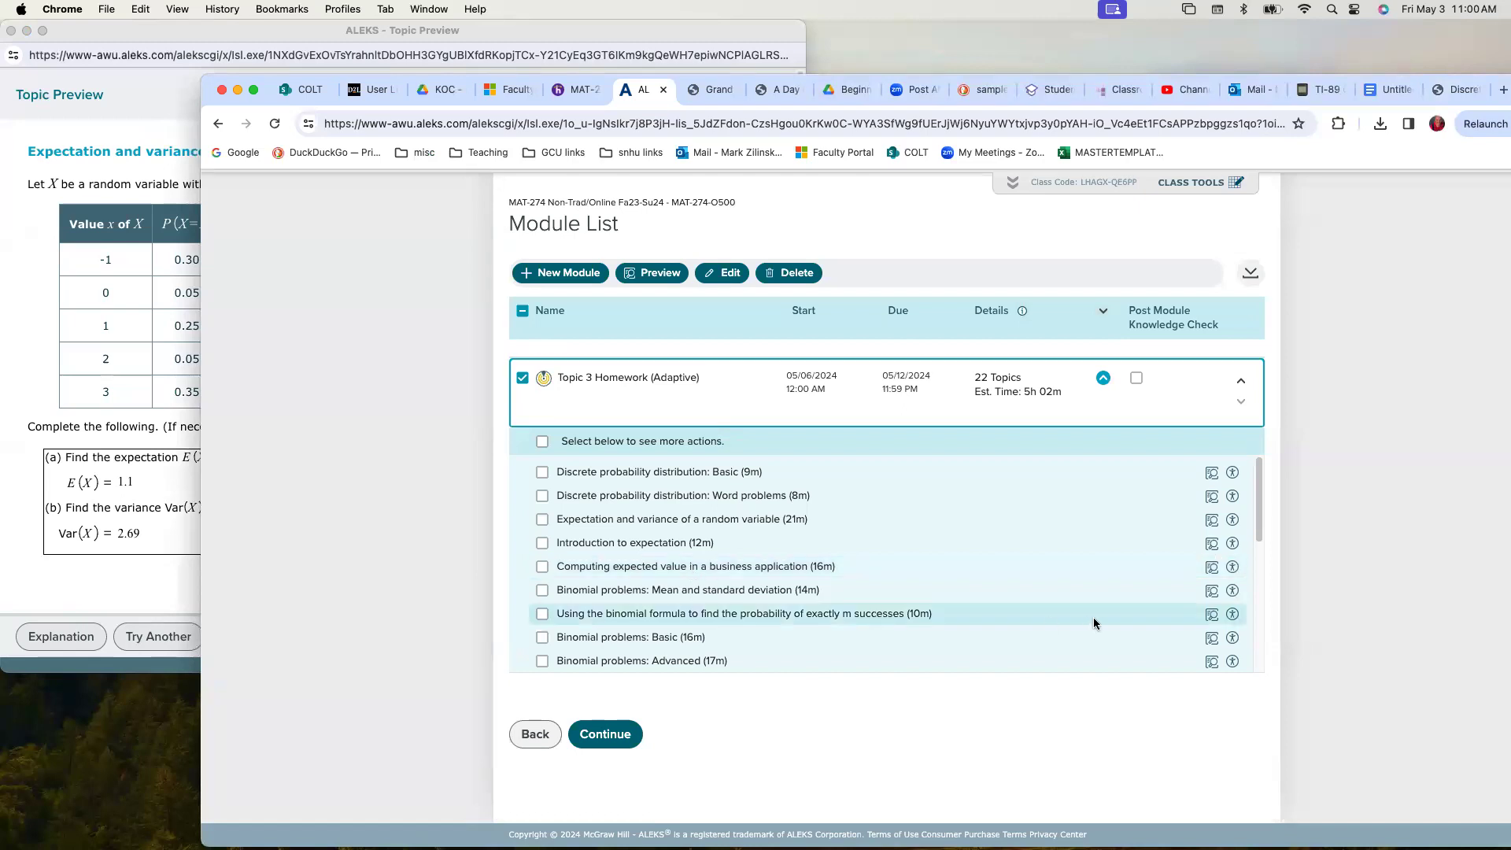
click(1212, 567)
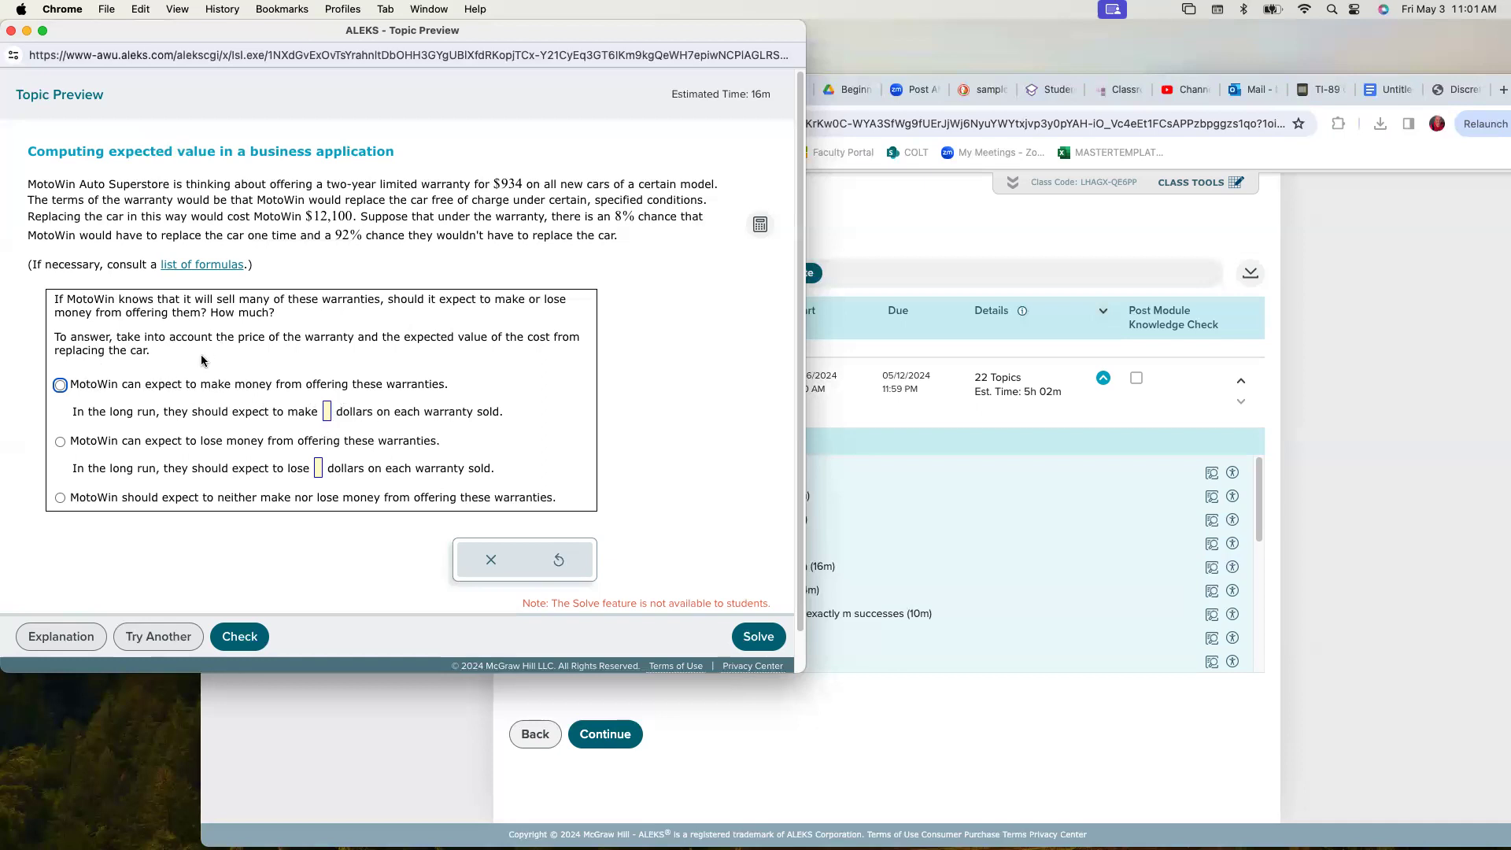
scroll(206, 361, down, 1)
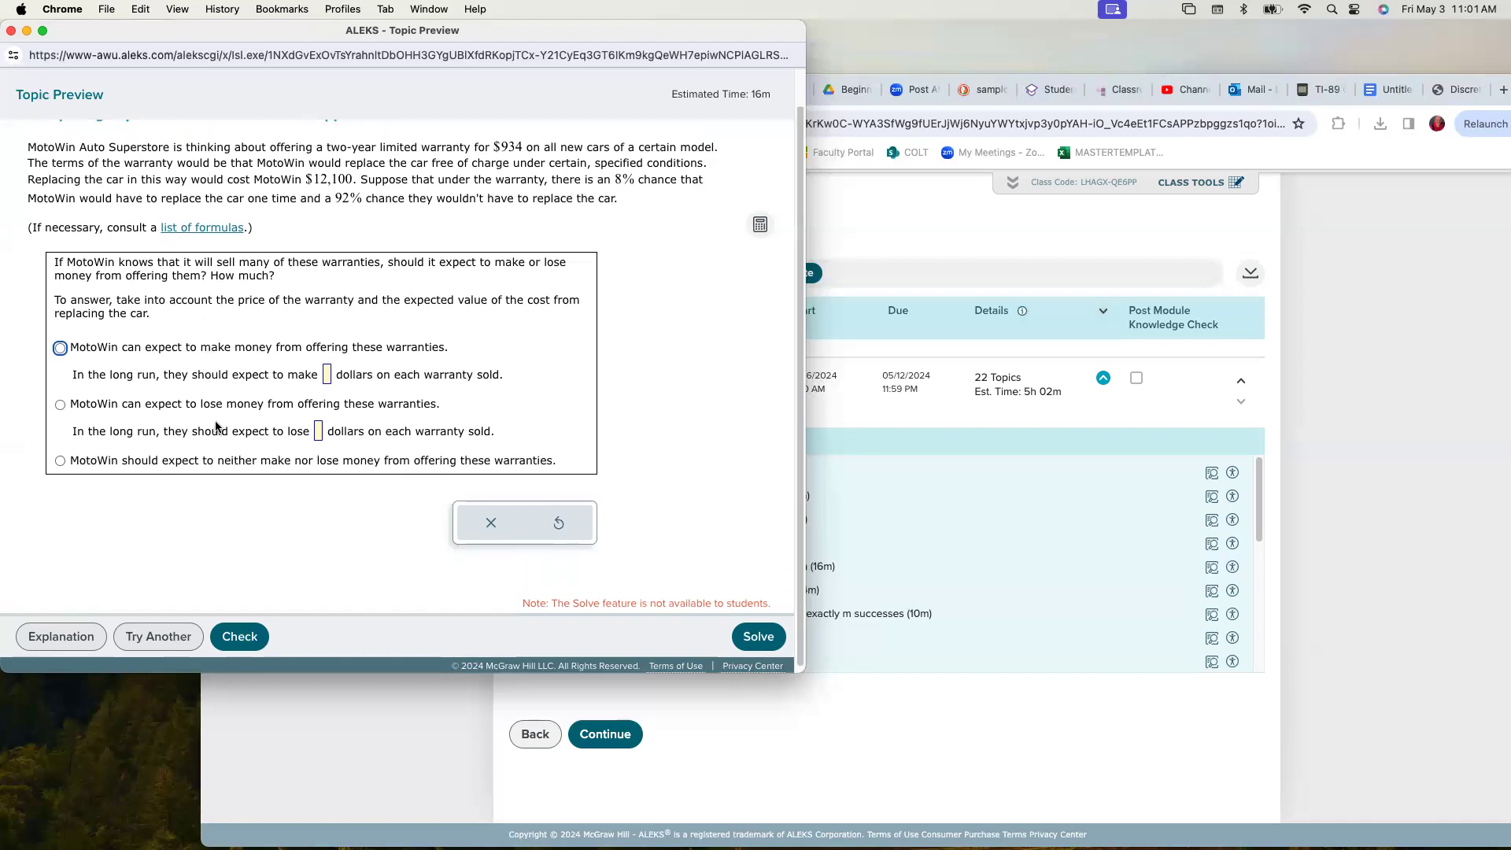
scroll(217, 425, up, 1)
scroll(217, 425, down, 1)
Open the warranty problem's explanation and examine how the expected replacement cost and the long-run gain or loss per warranty are worked out
click(87, 629)
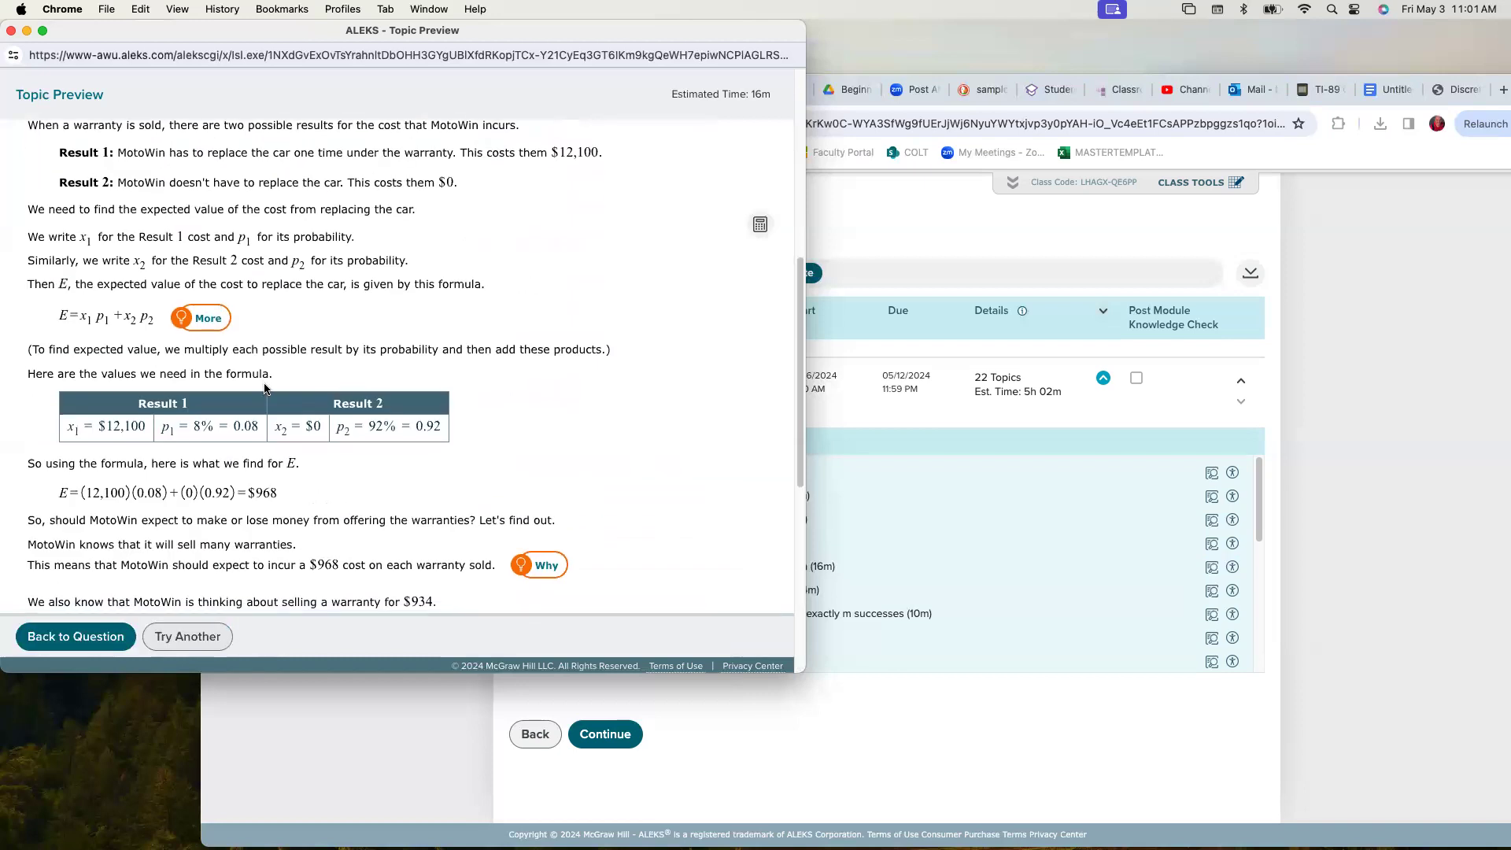
scroll(263, 383, up, 3)
scroll(266, 383, up, 1)
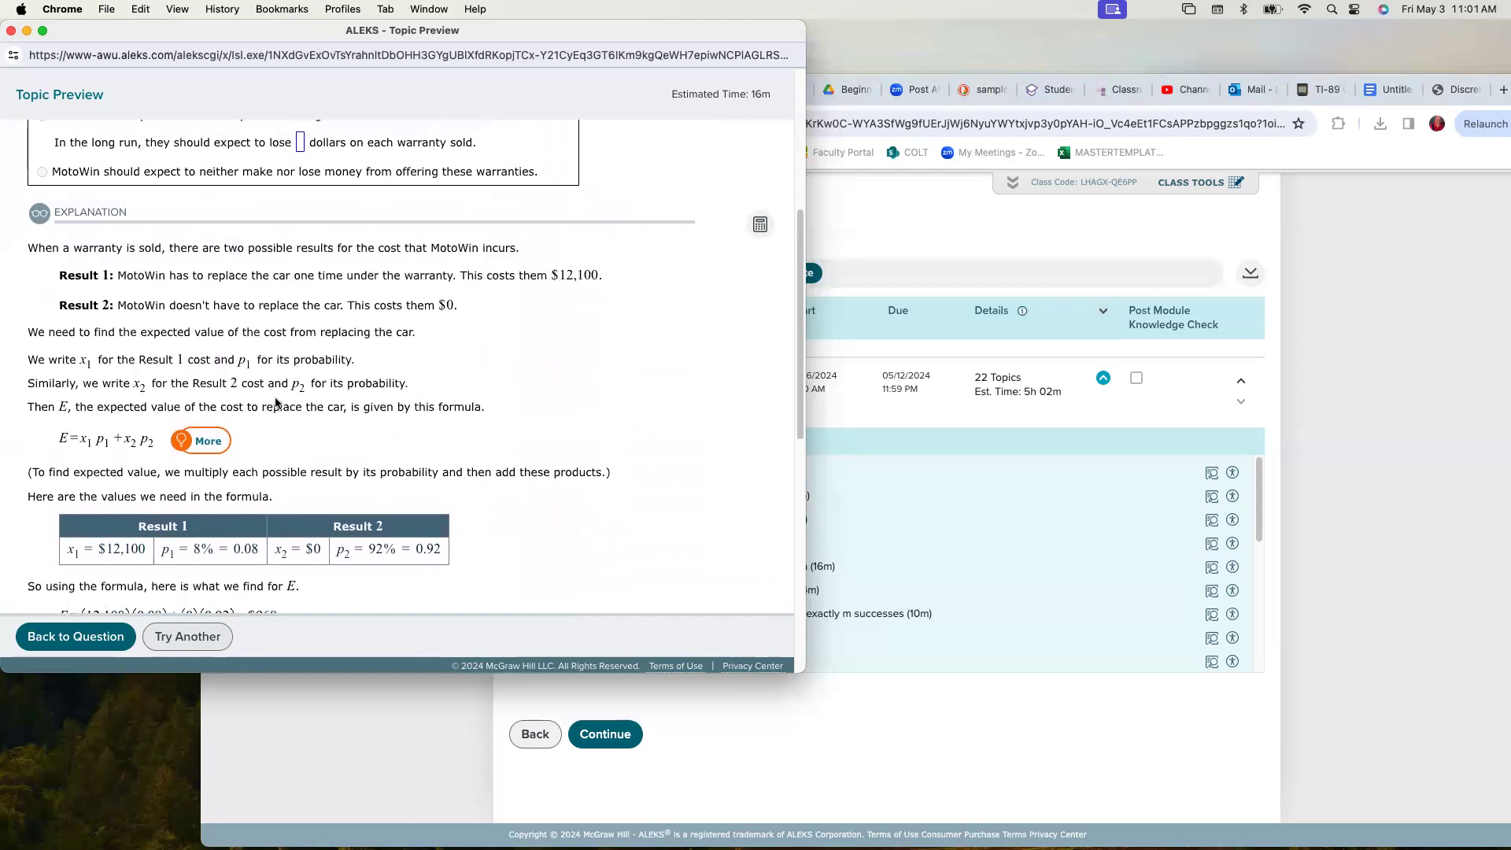
scroll(277, 402, down, 1)
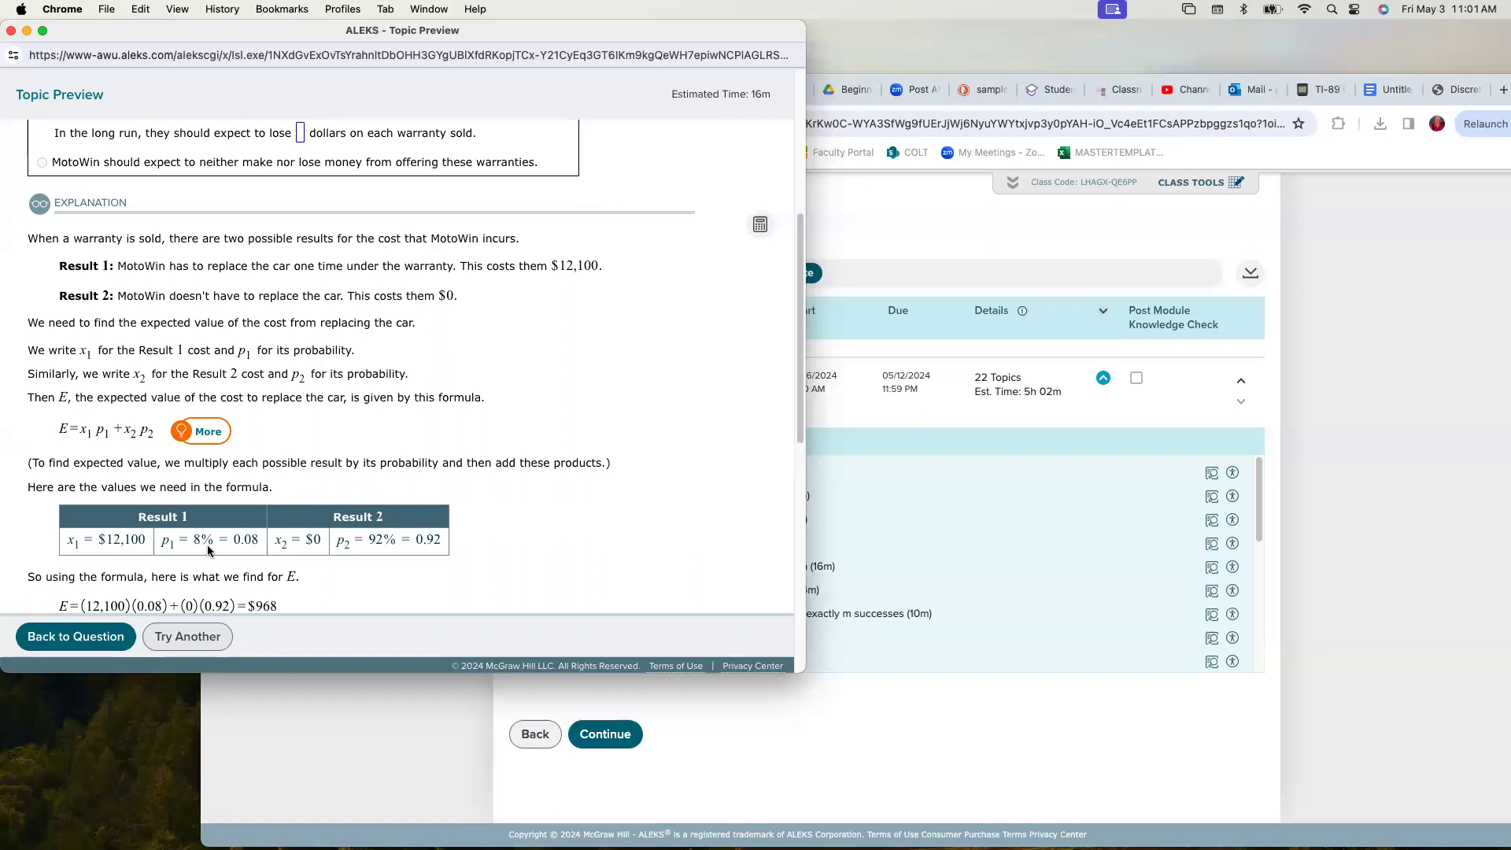
scroll(211, 548, down, 1)
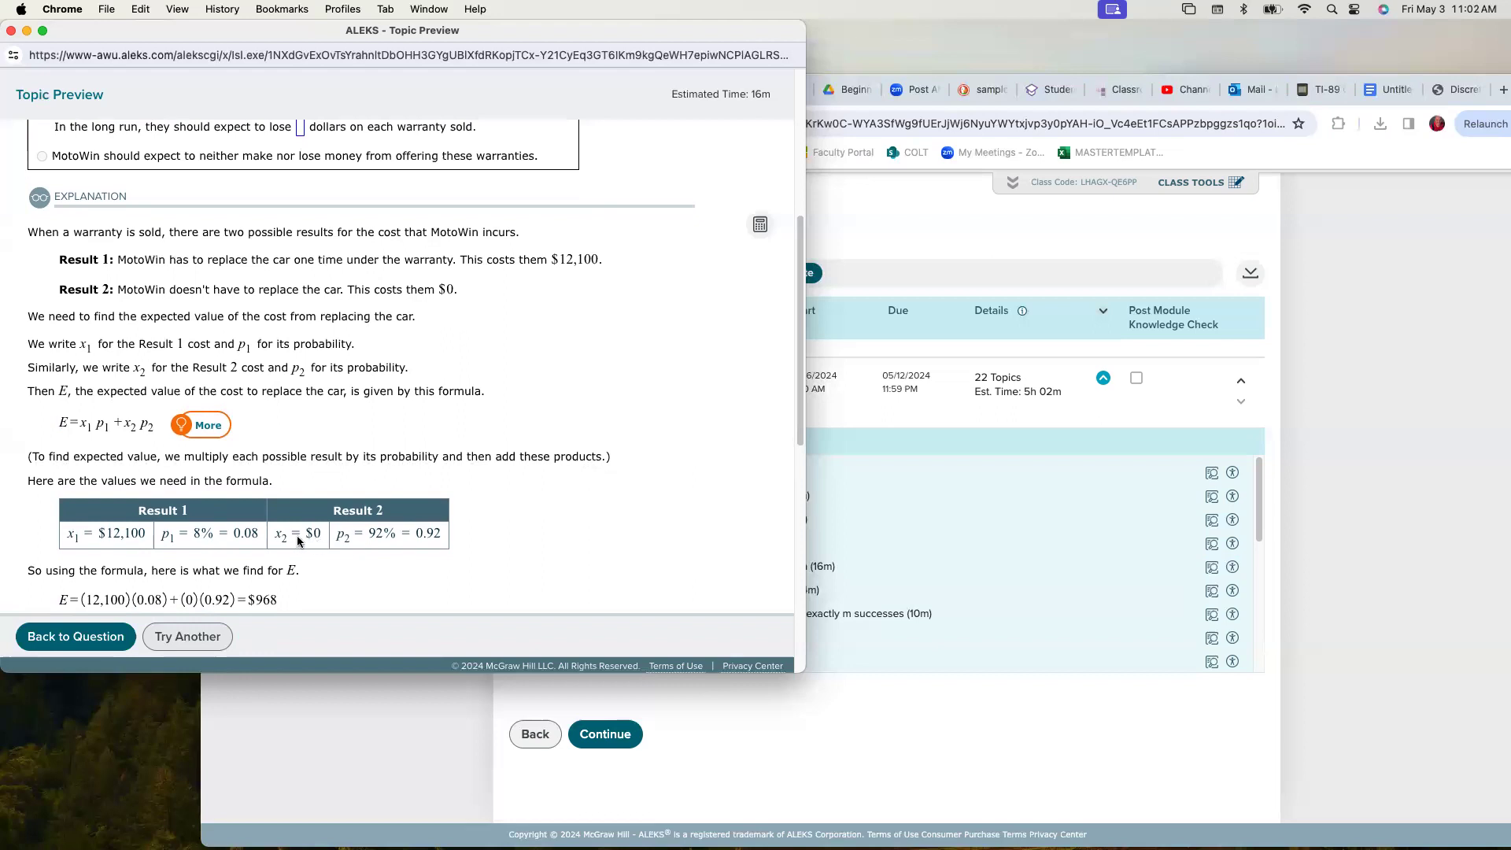
scroll(436, 540, down, 1)
scroll(255, 578, down, 5)
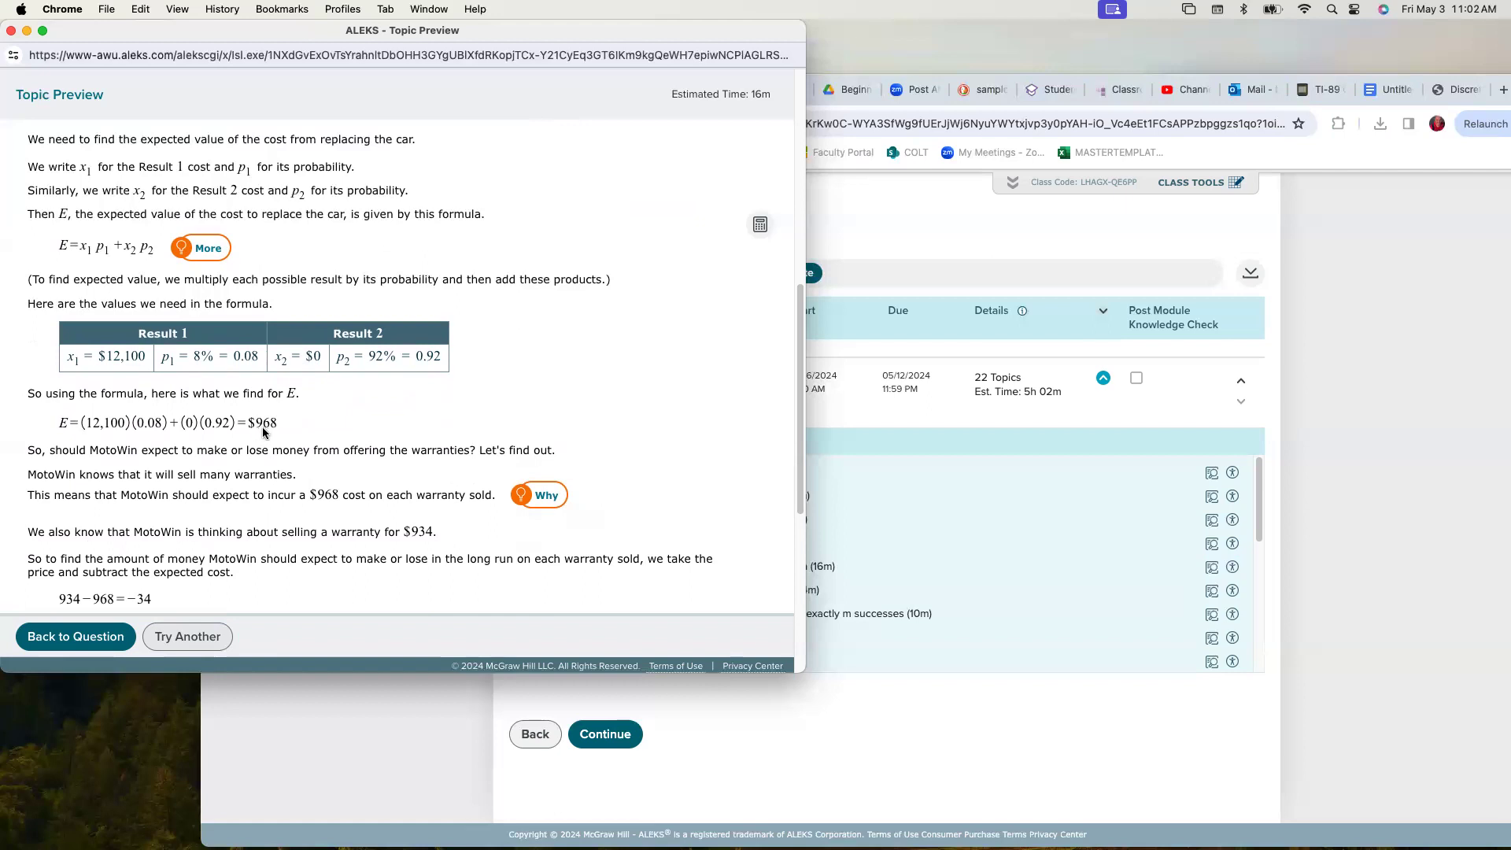
scroll(263, 432, down, 1)
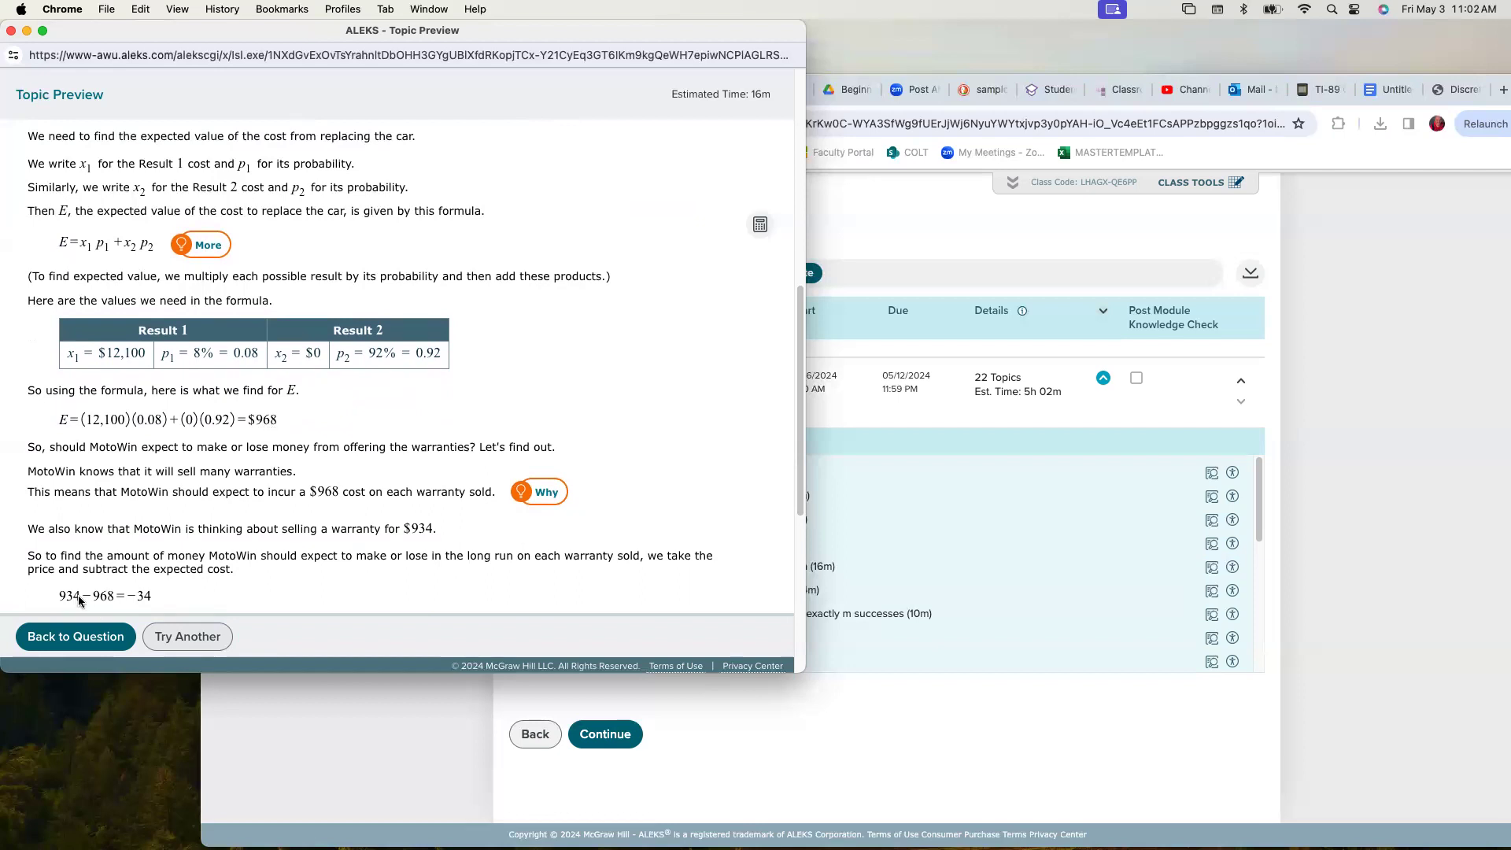
scroll(80, 600, up, 3)
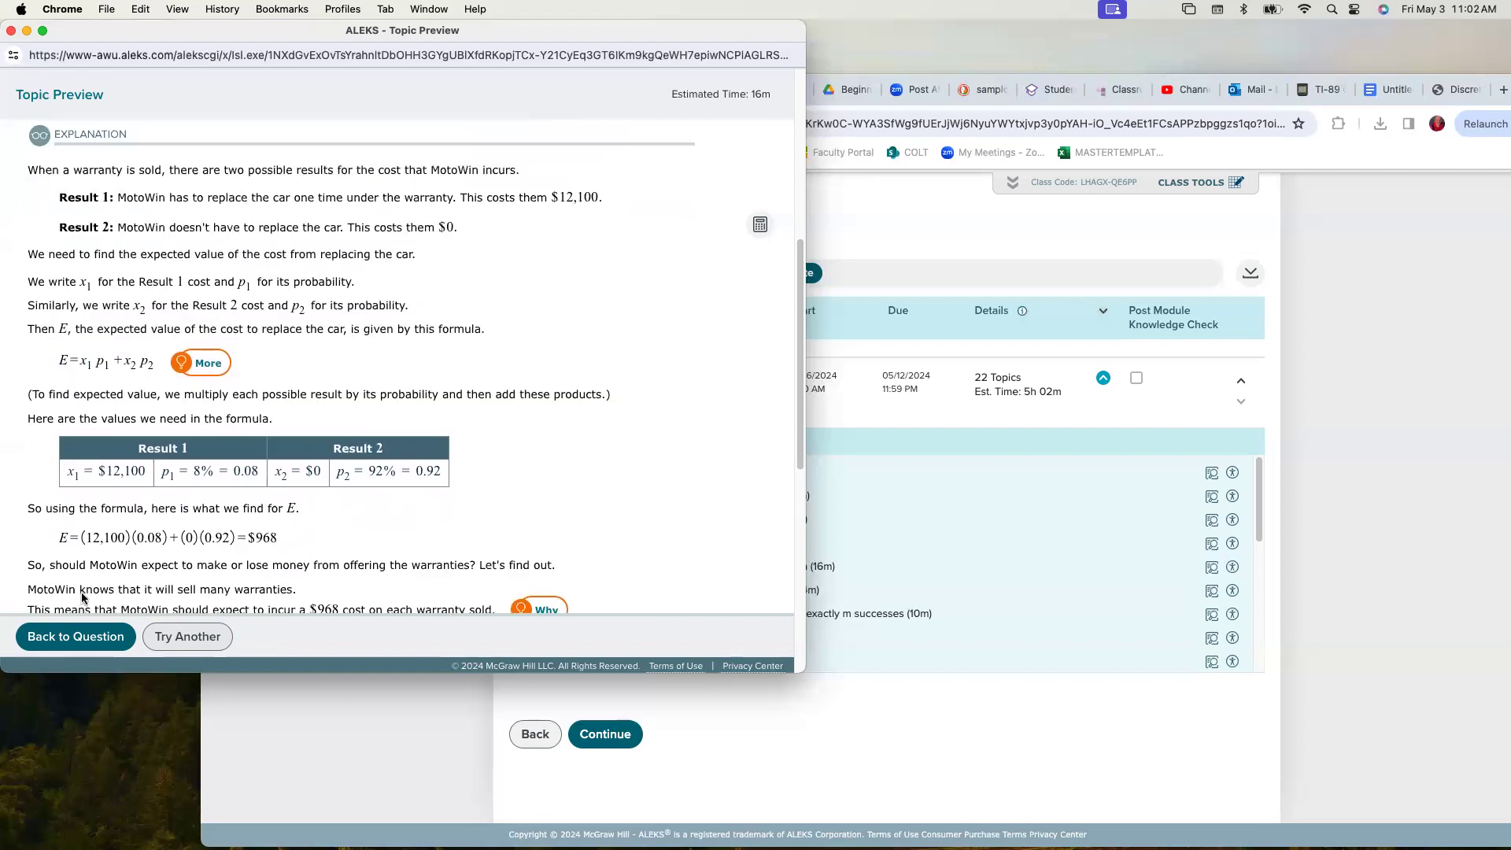
scroll(82, 592, down, 5)
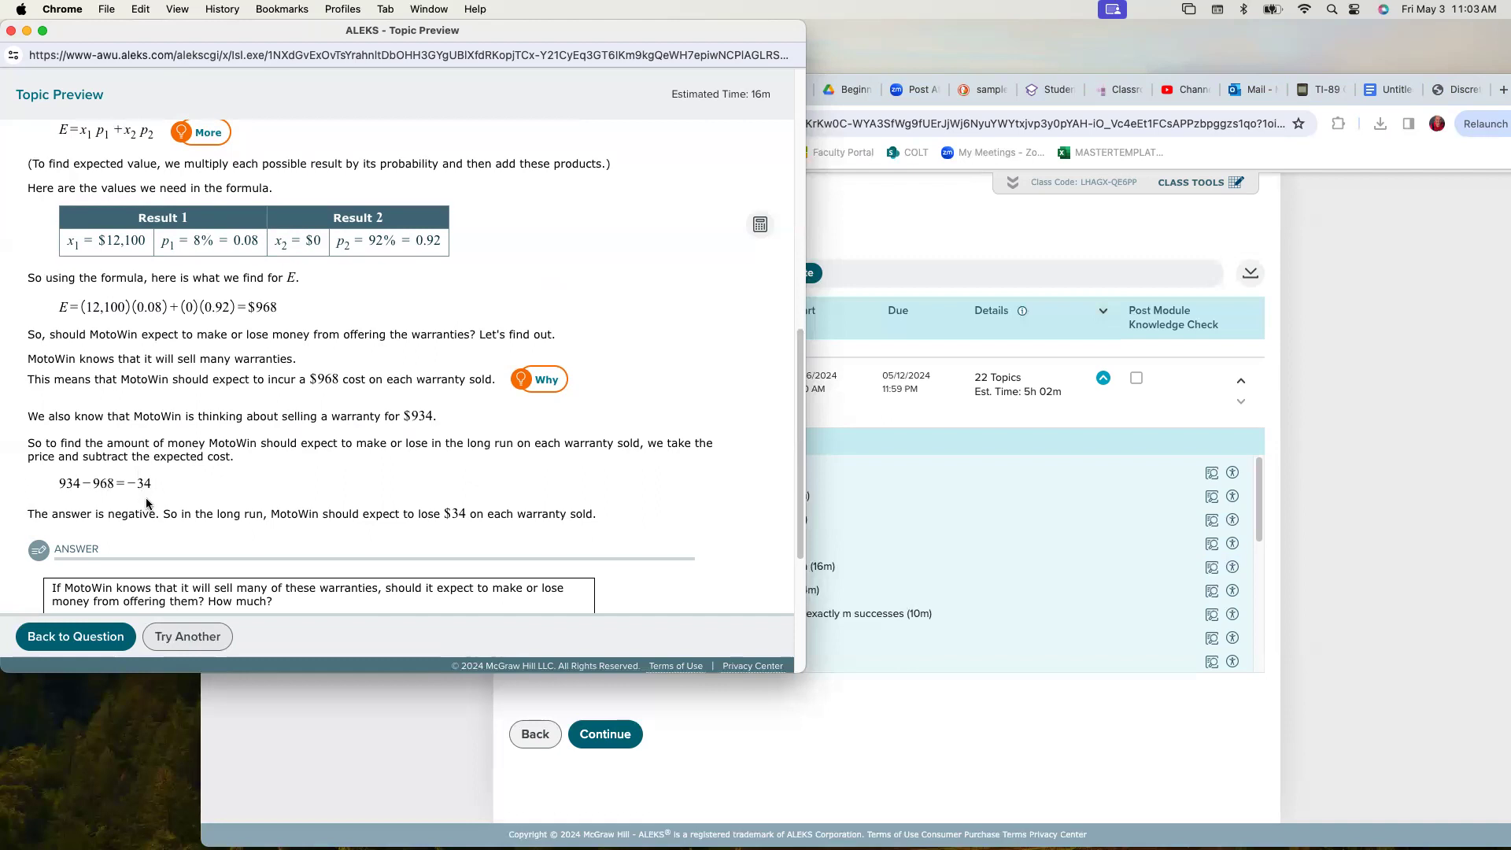
scroll(146, 504, down, 5)
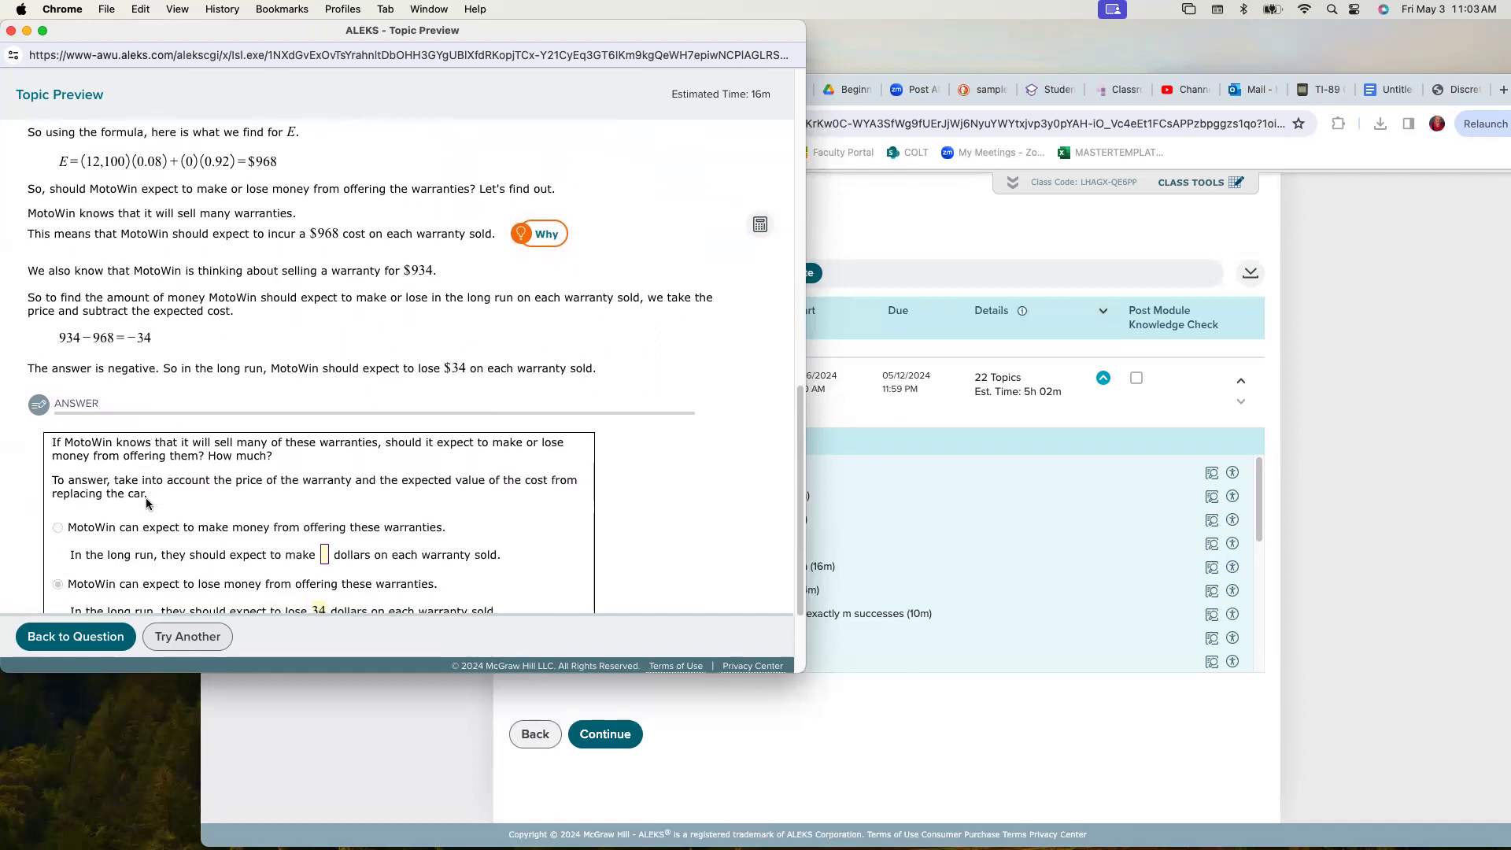
scroll(146, 504, down, 3)
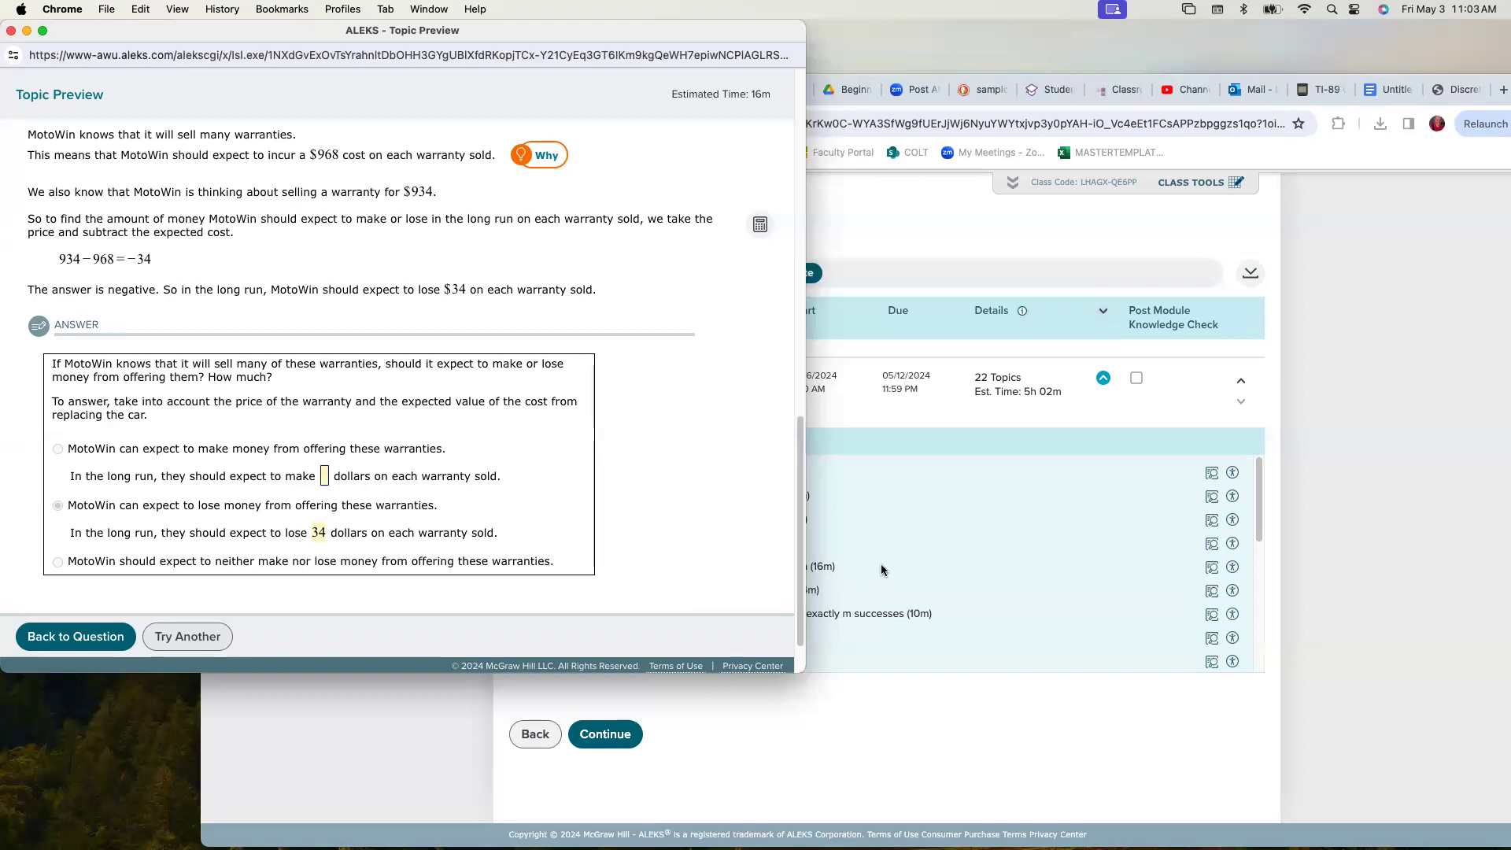
Bring the Topic 3 Homework module list back to the front
scroll(881, 571, up, 1)
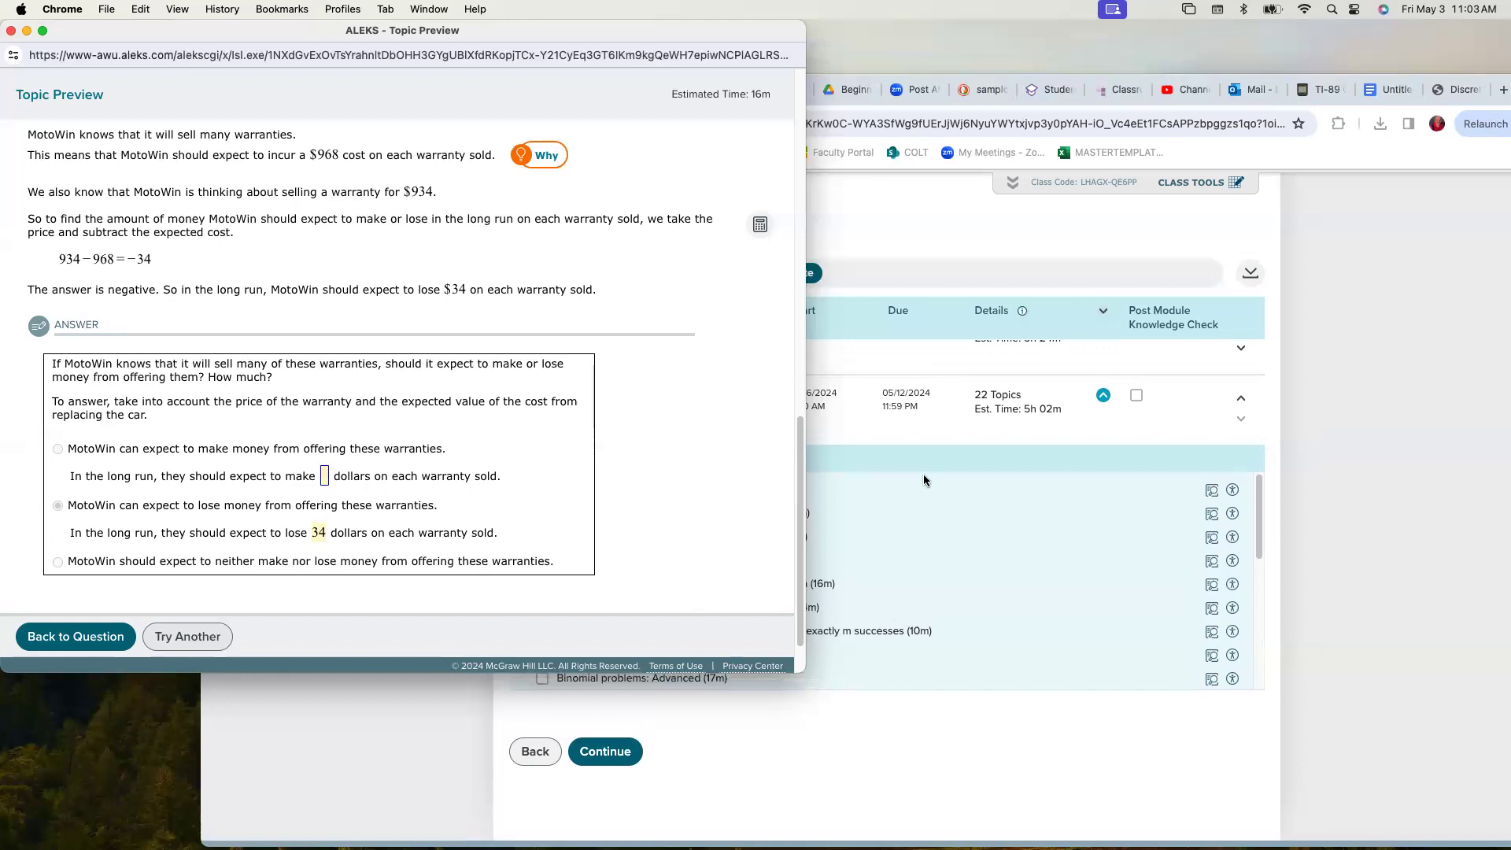
click(941, 445)
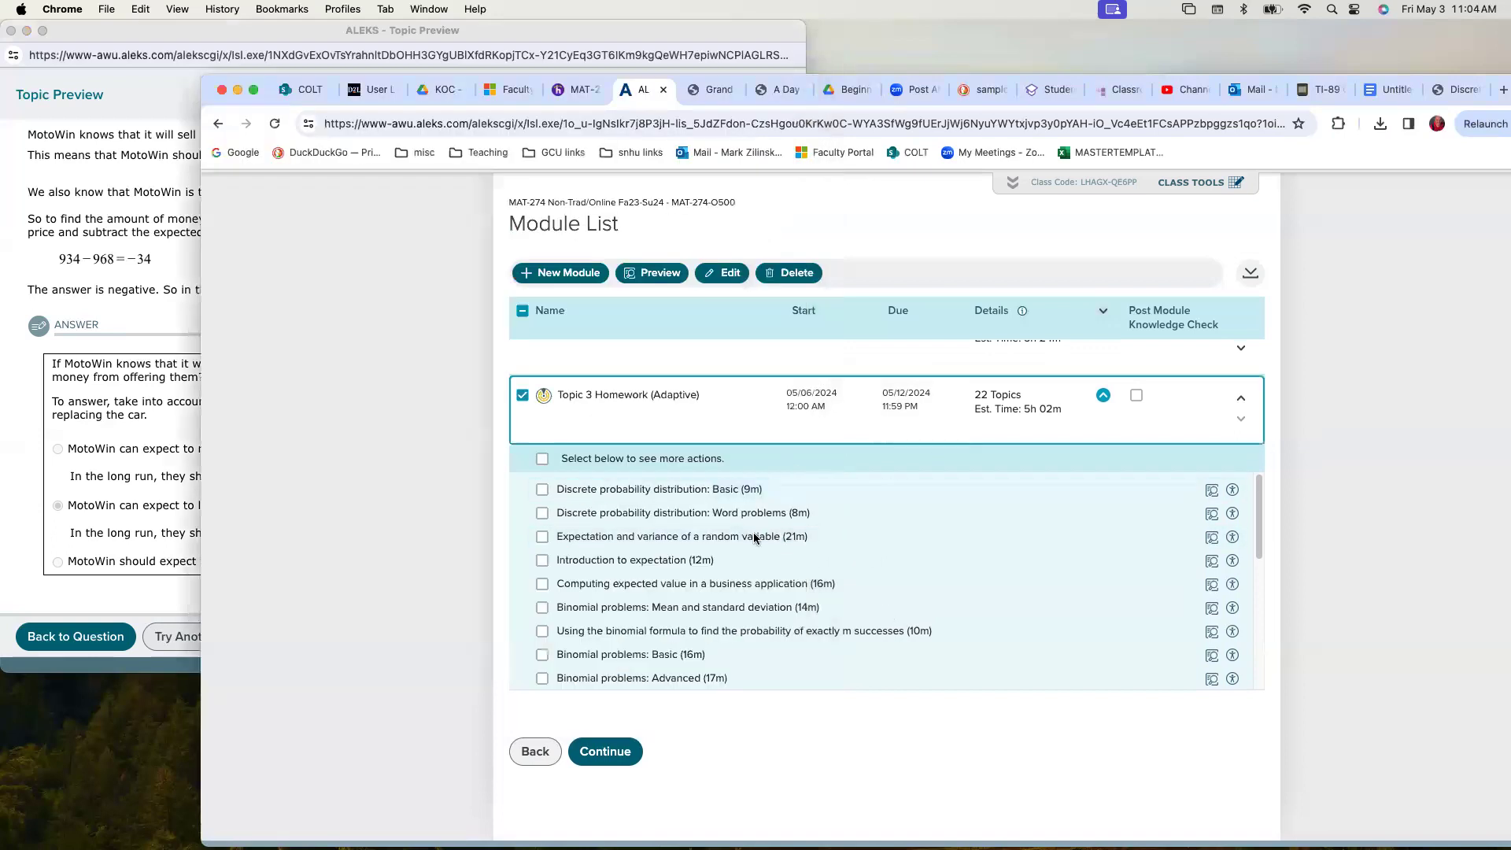